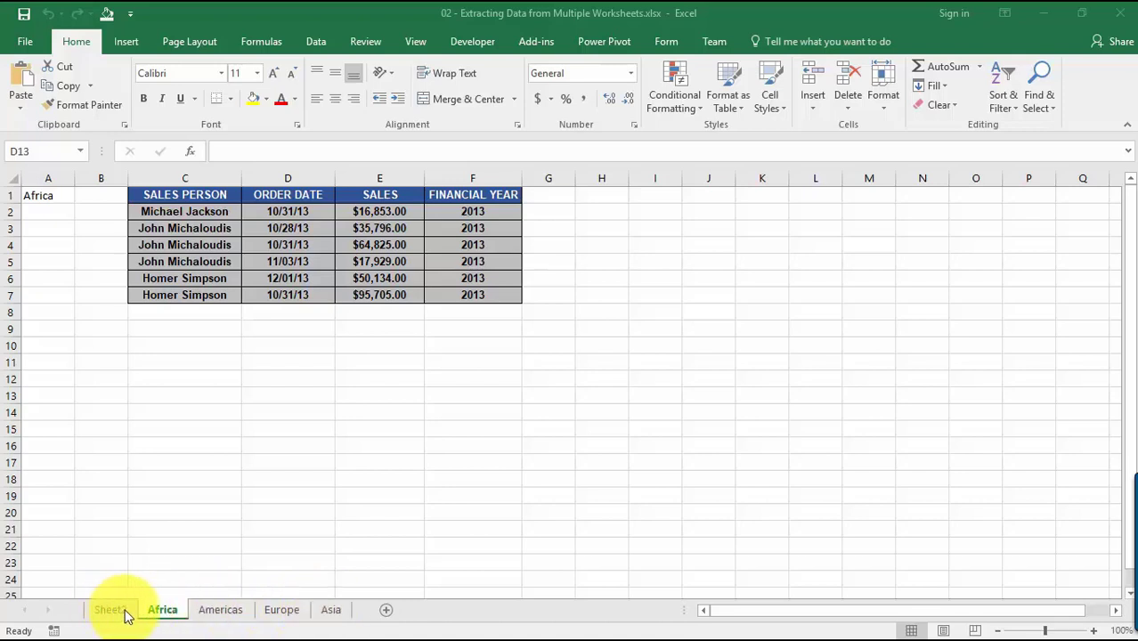
Inspect the region label in A1 and the Africa sales table
click(36, 194)
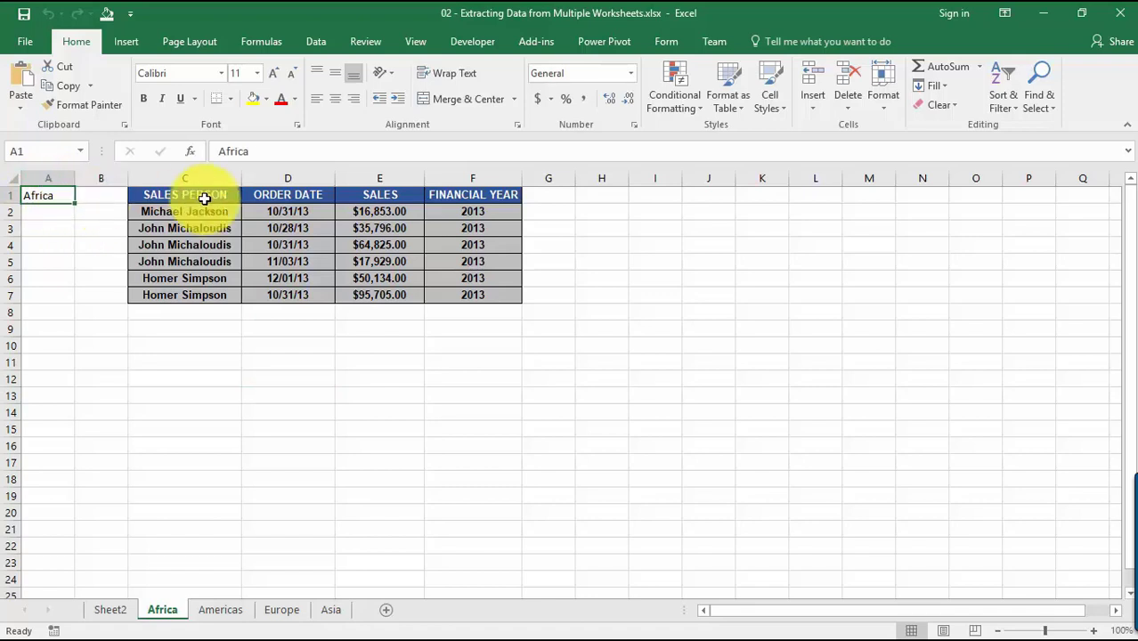
drag(192, 195, 500, 300)
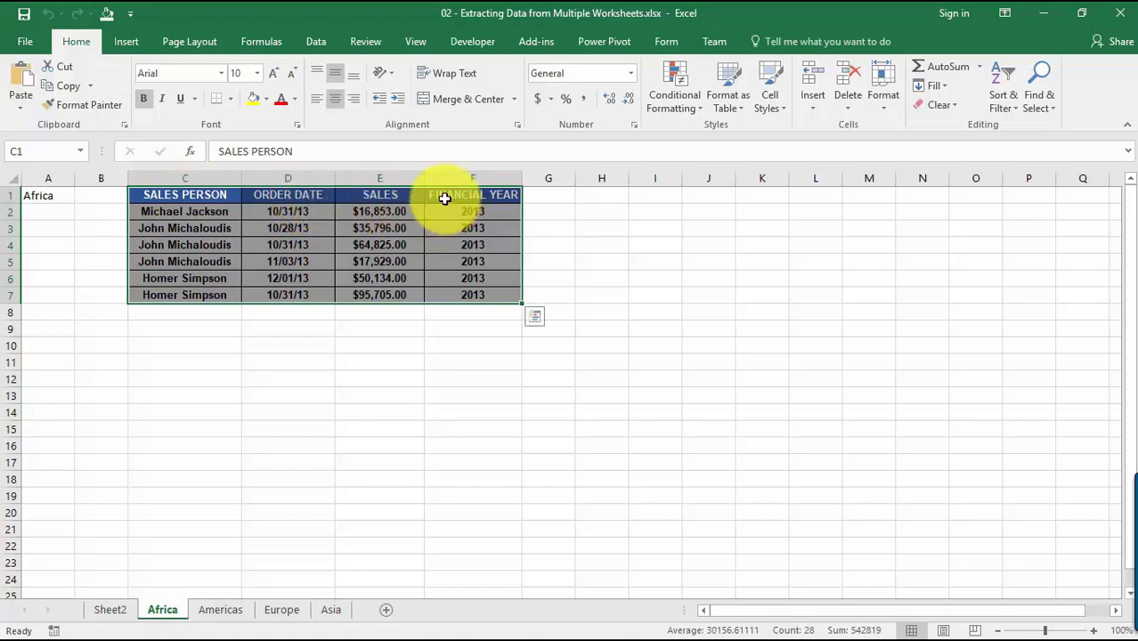
click(262, 394)
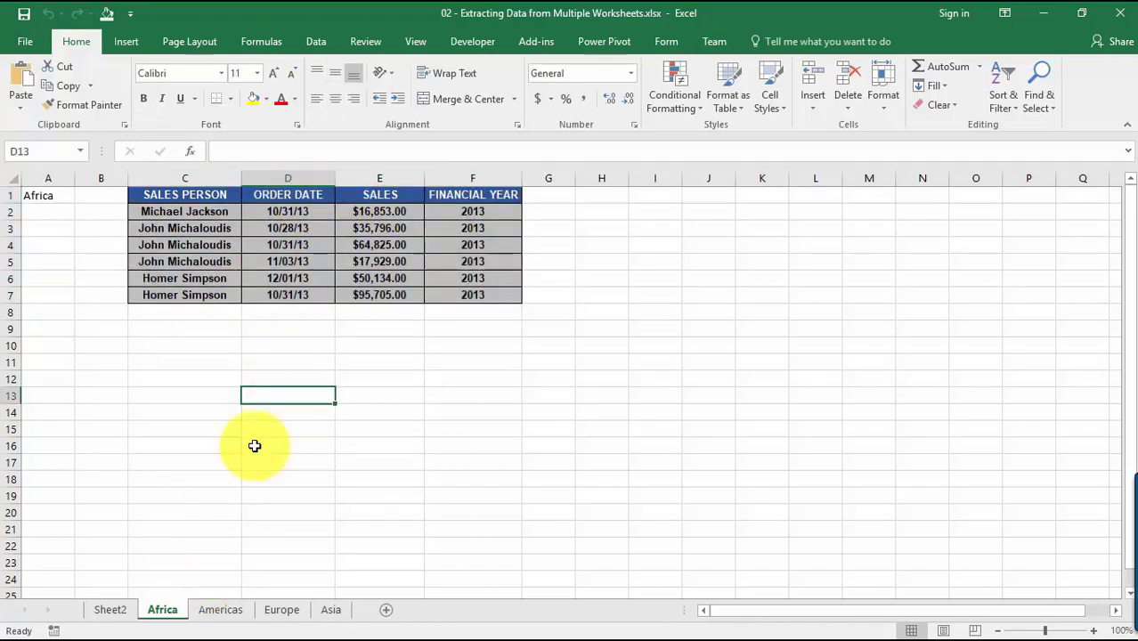
Review the Americas, Europe and Asia sheets, ending on the empty Sheet2
click(222, 616)
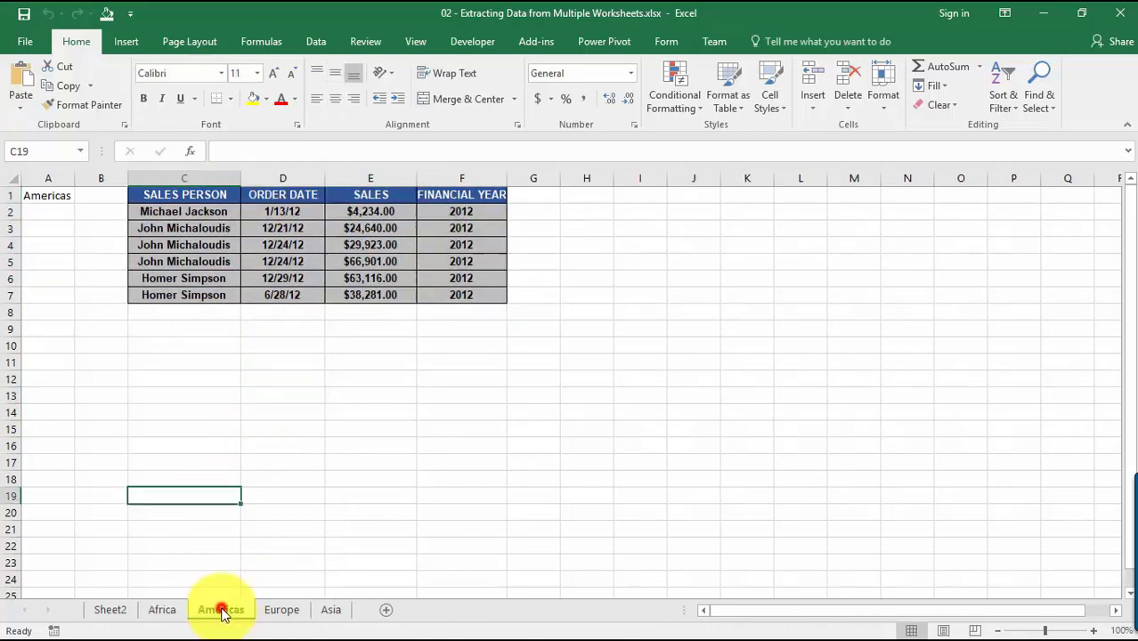
click(283, 612)
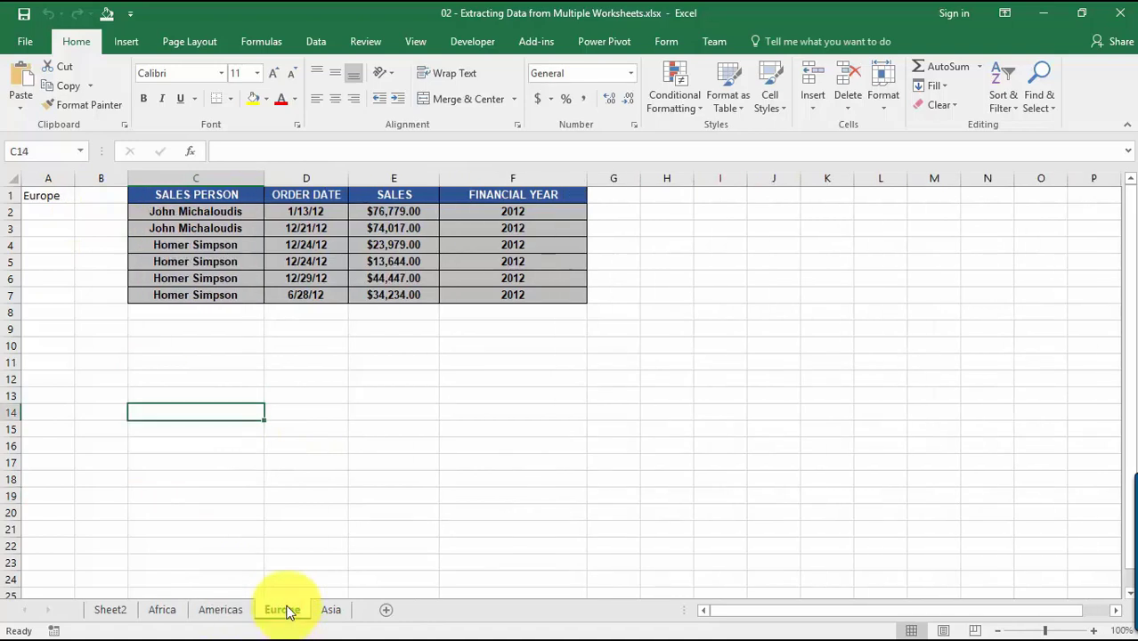
click(330, 610)
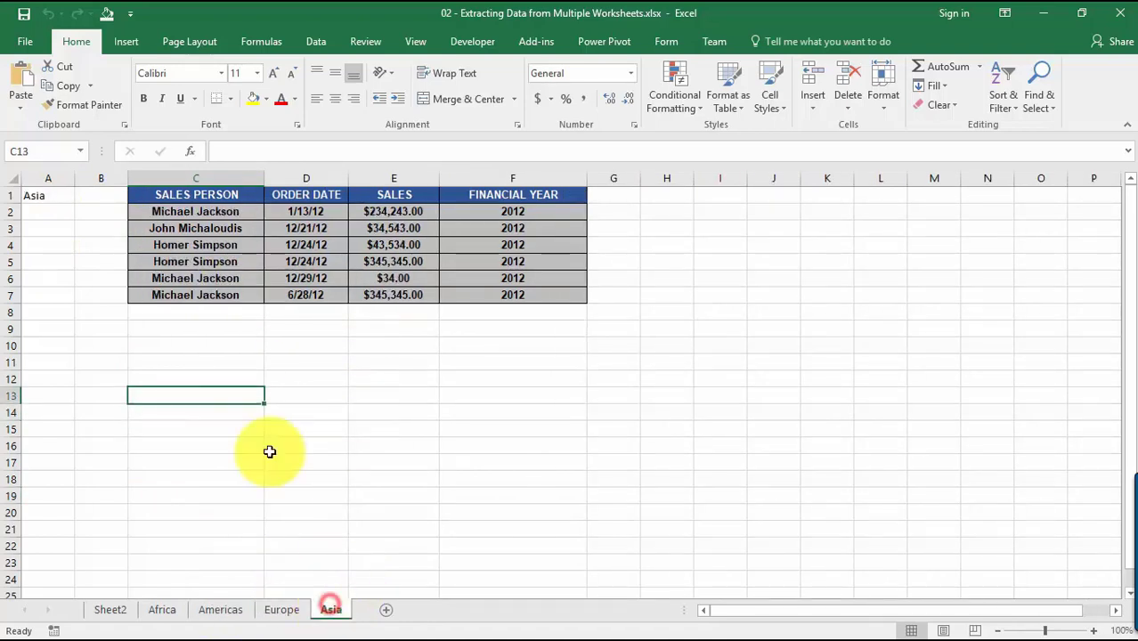
click(110, 610)
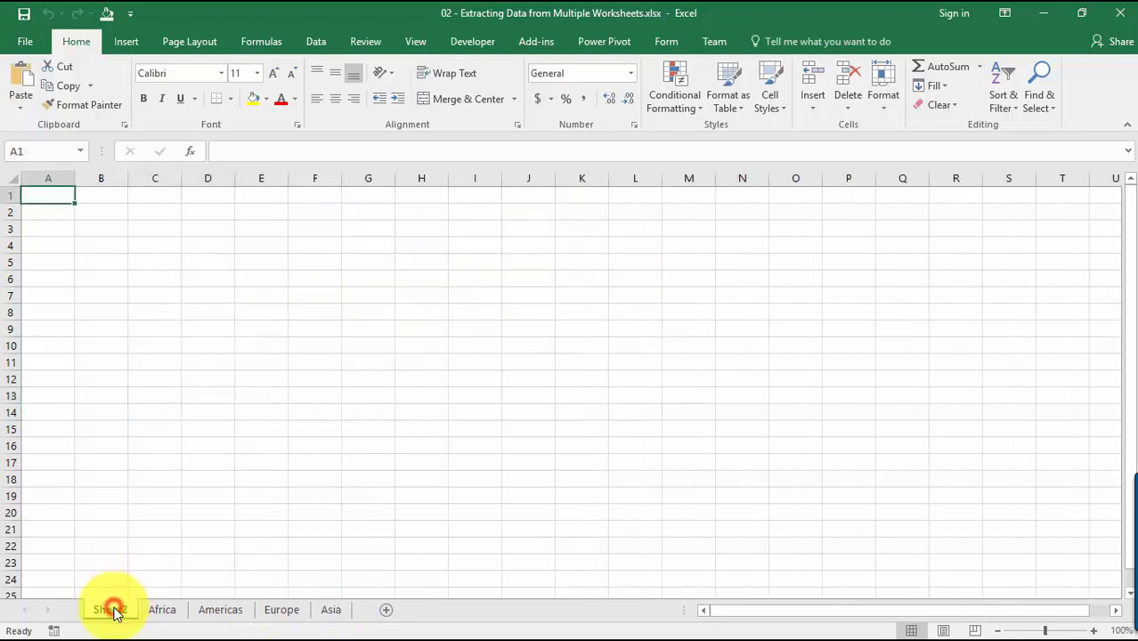
Return to the Africa sheet with its six-row sales table
click(167, 612)
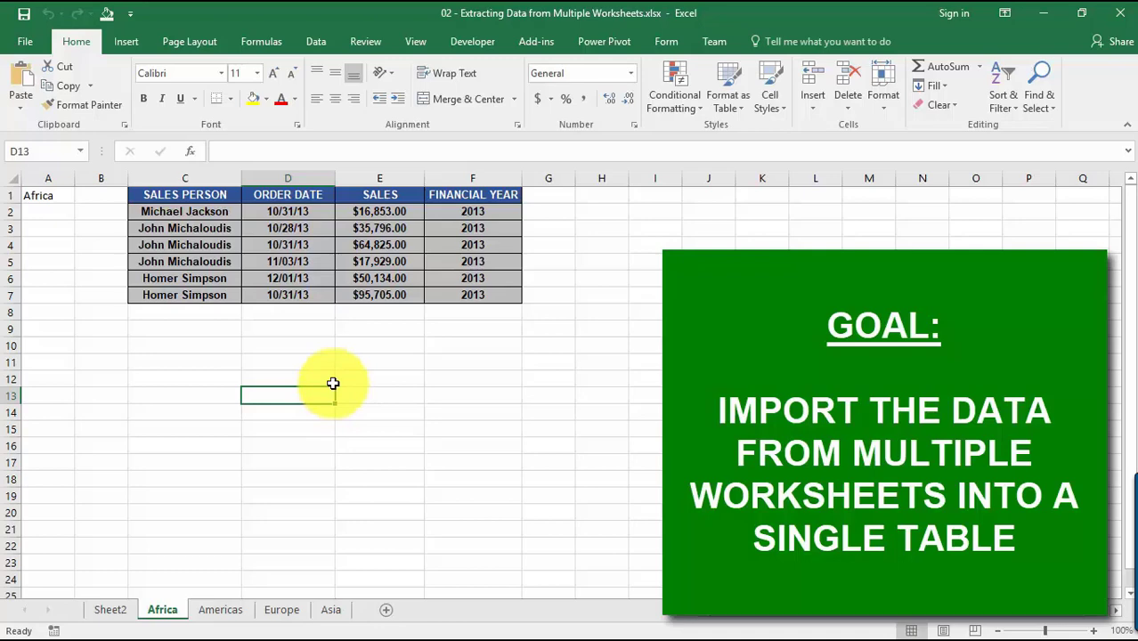
In a new blank workbook, import the 02 - Extracting Data from Multiple Worksheets workbook using From Workbook
key(ctrl+n)
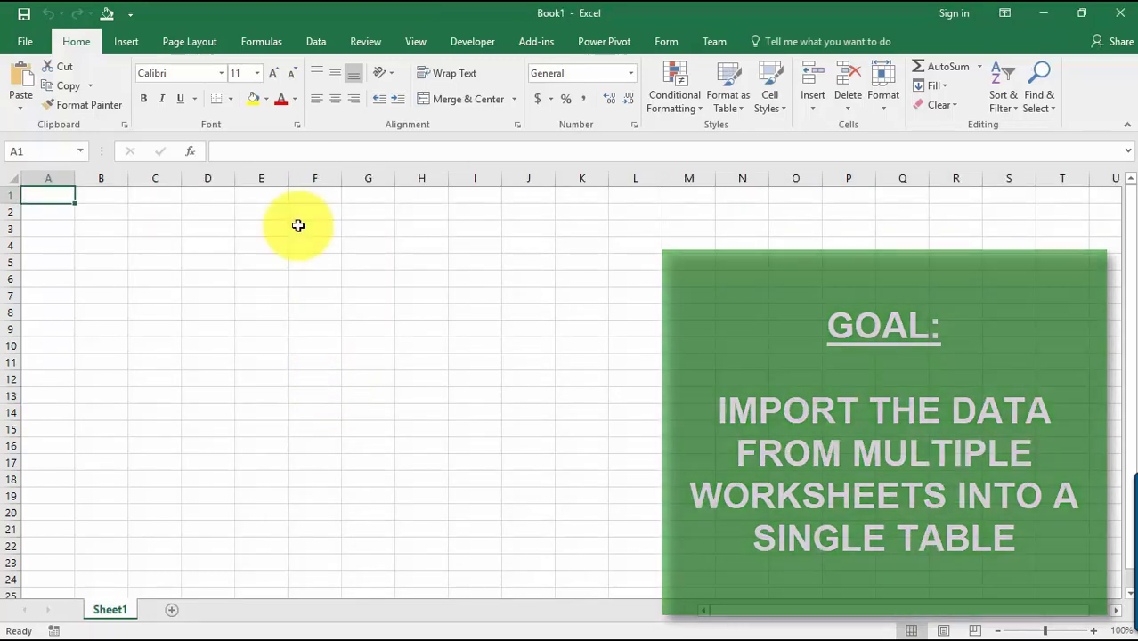
click(315, 42)
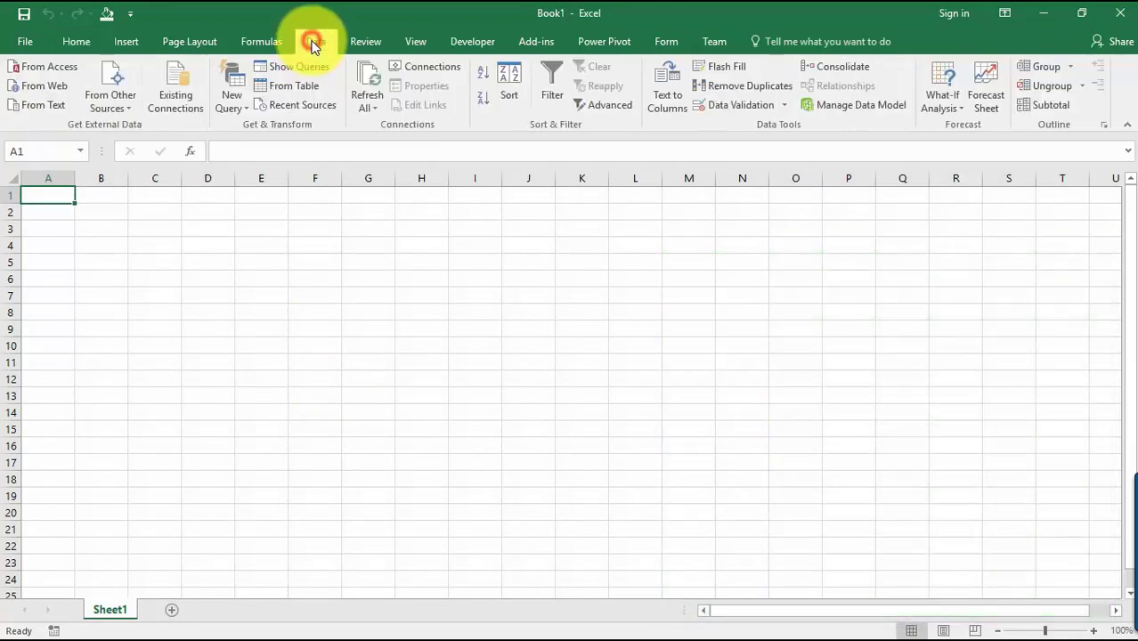
click(237, 98)
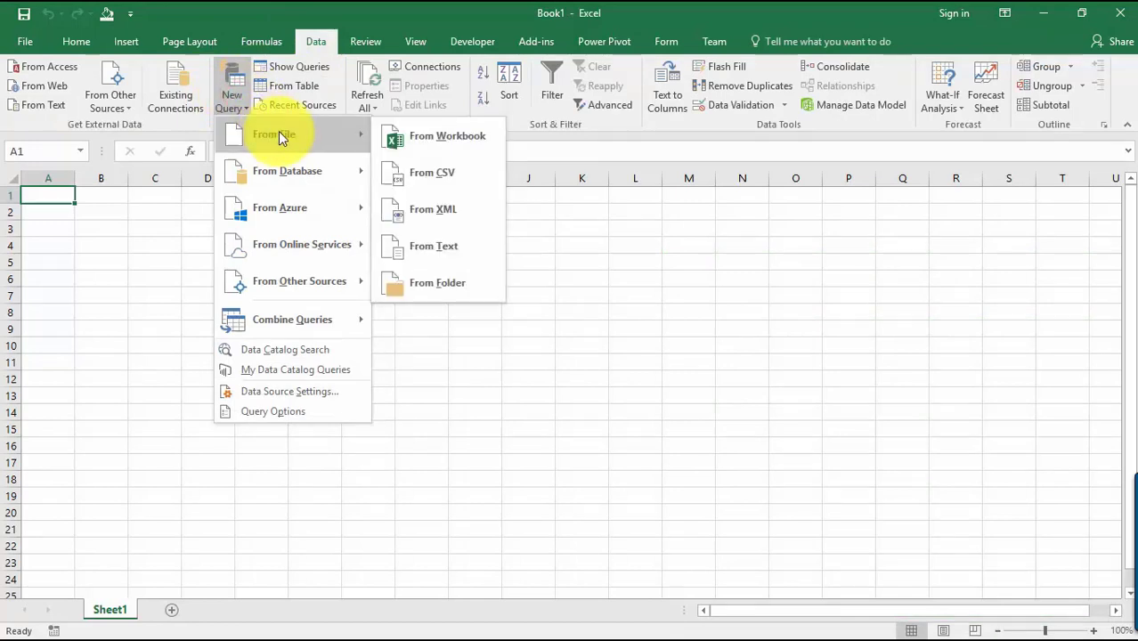
click(437, 132)
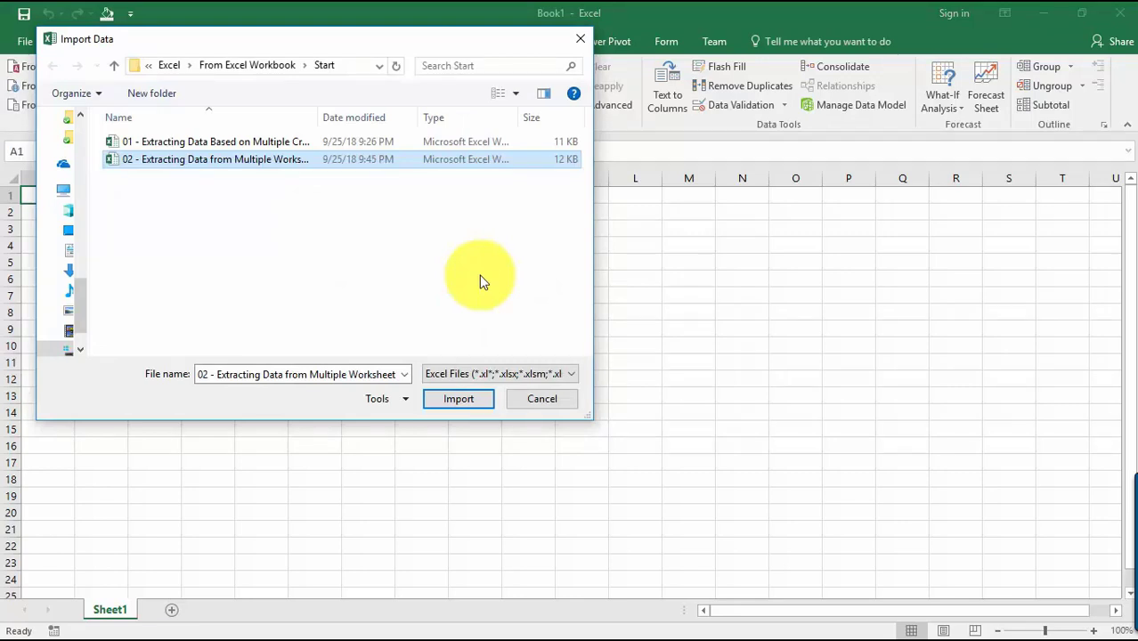
click(468, 399)
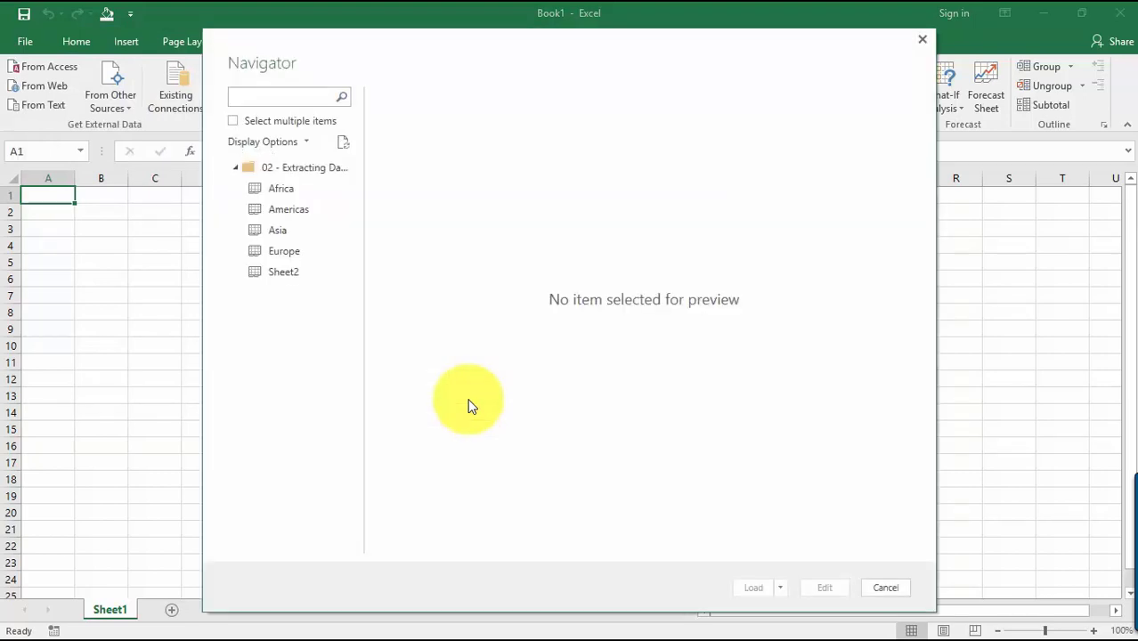
Preview the Africa, Americas, Asia, Europe and Sheet2 sheets, then edit the whole-workbook node
click(281, 189)
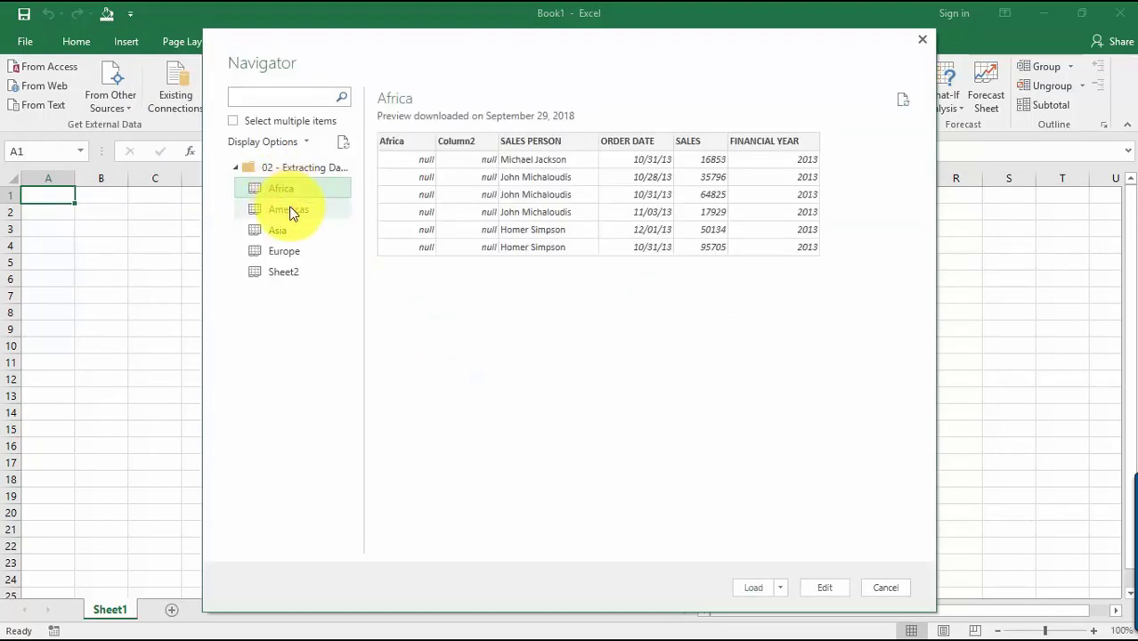
click(290, 210)
click(287, 232)
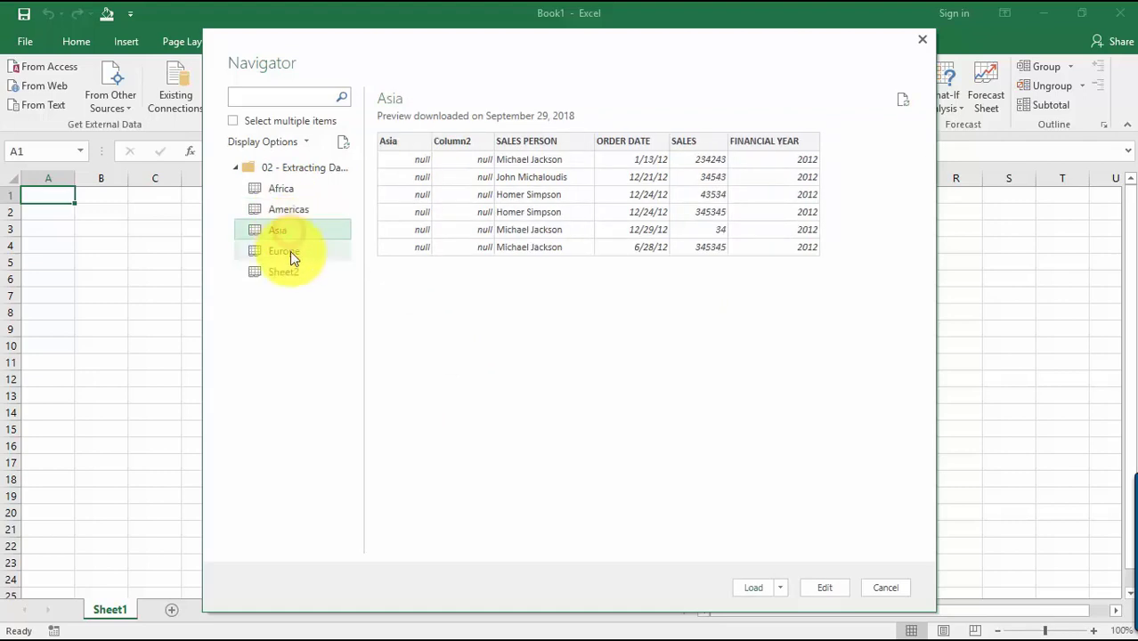
click(287, 251)
click(288, 272)
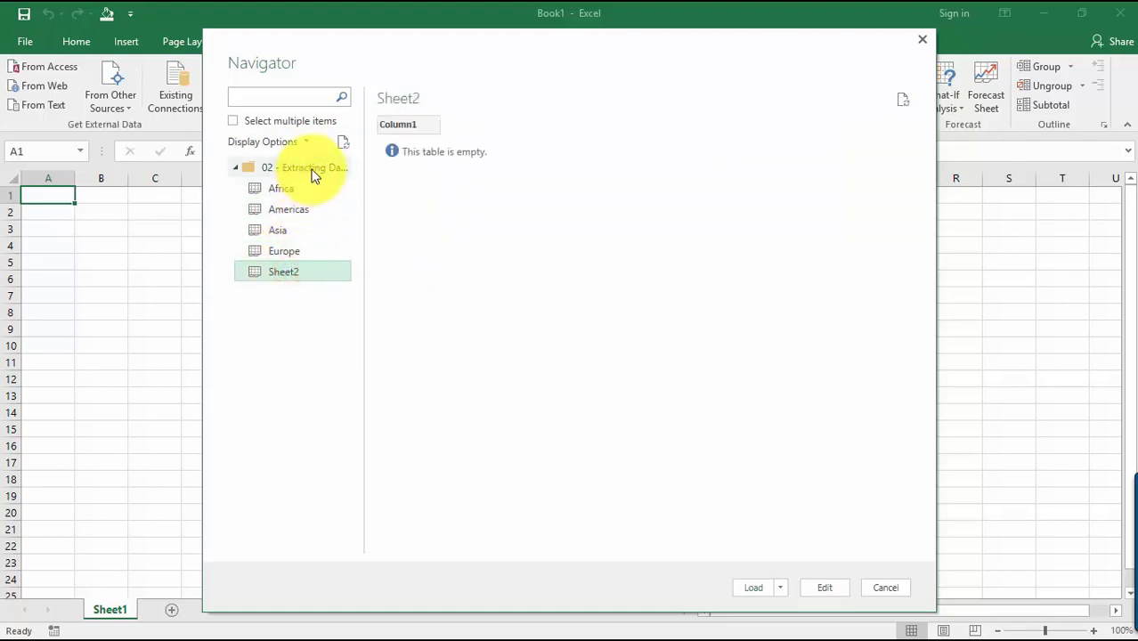
click(312, 169)
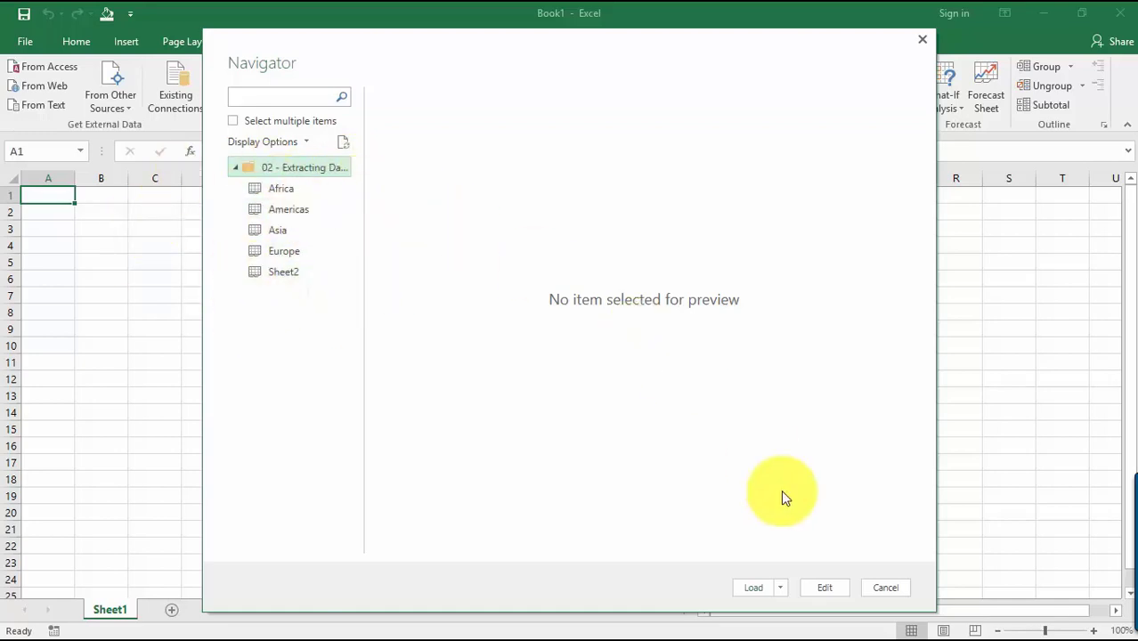
click(821, 588)
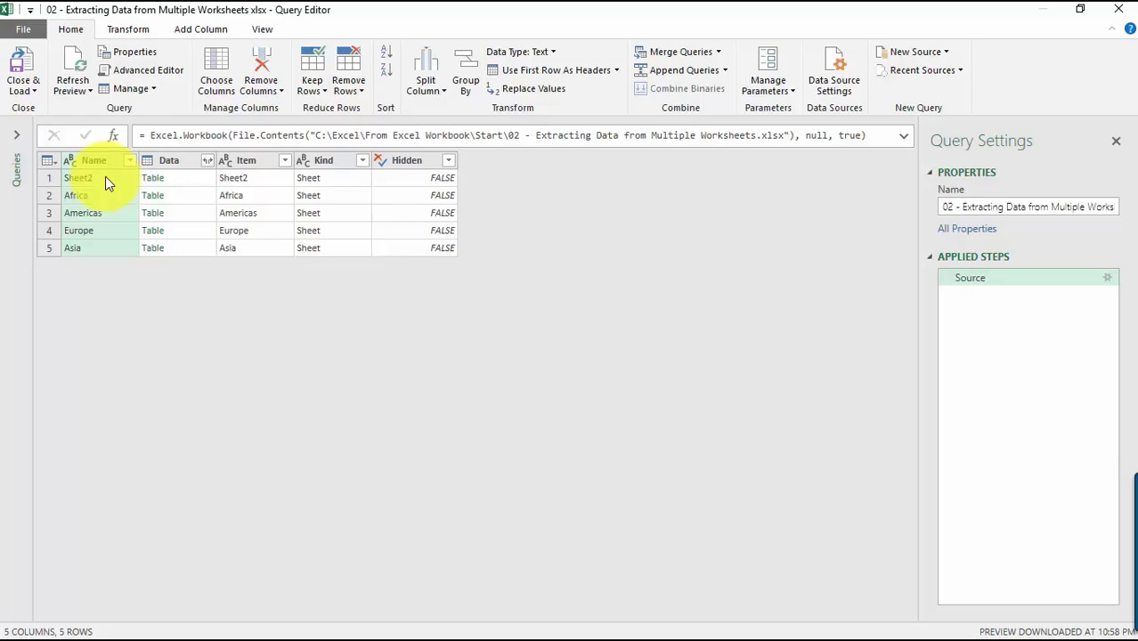
Filter the Name column to exclude the Sheet2 row
click(130, 161)
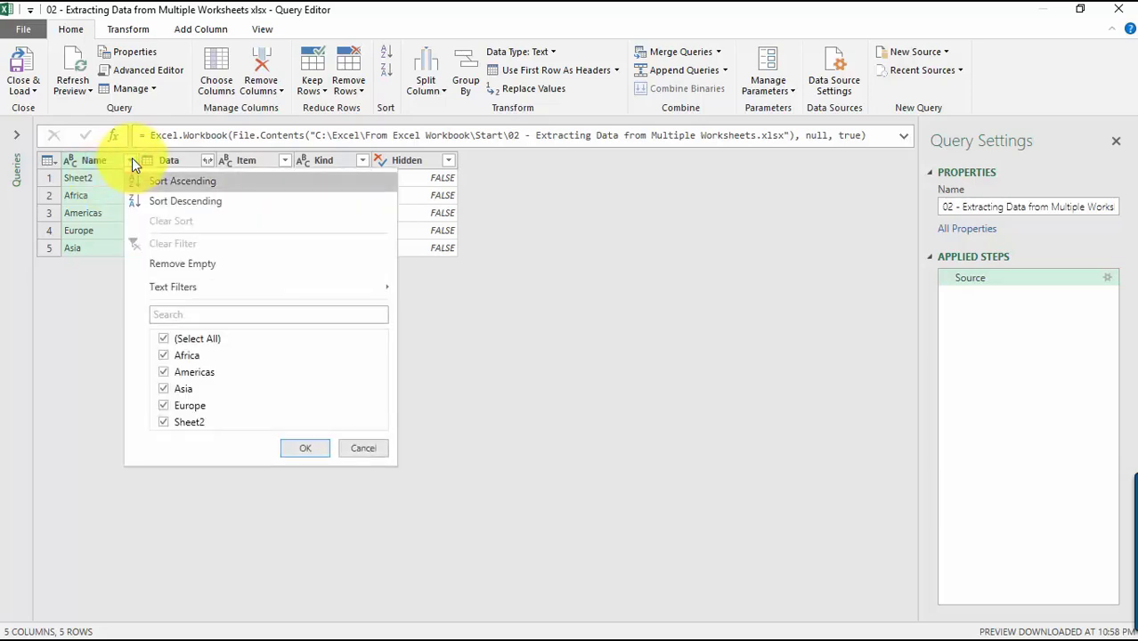
click(164, 424)
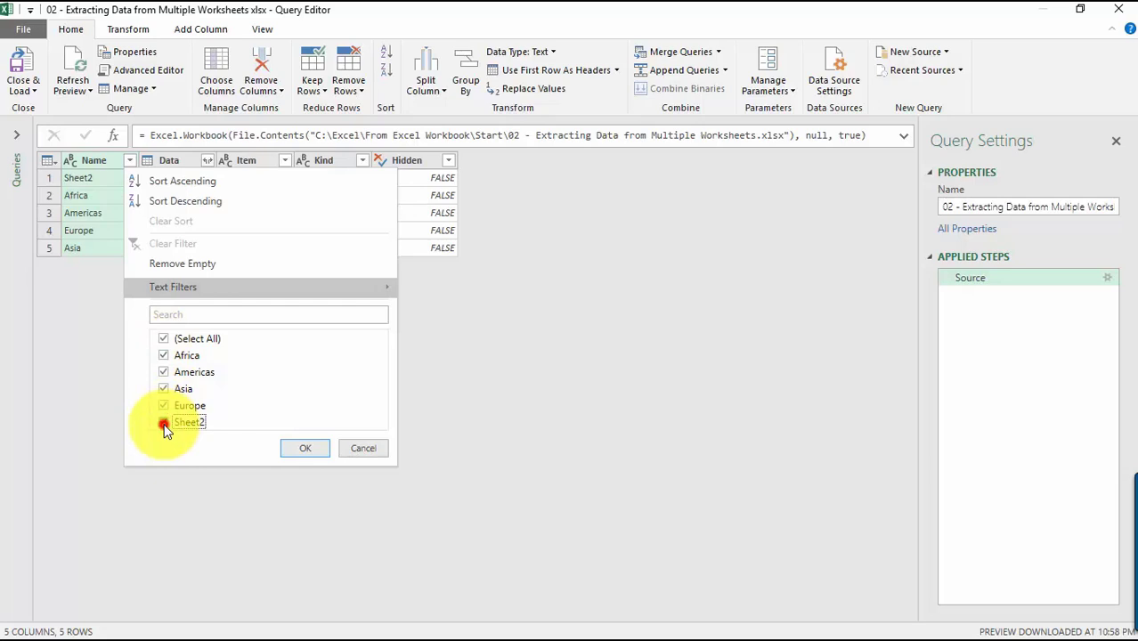
click(305, 450)
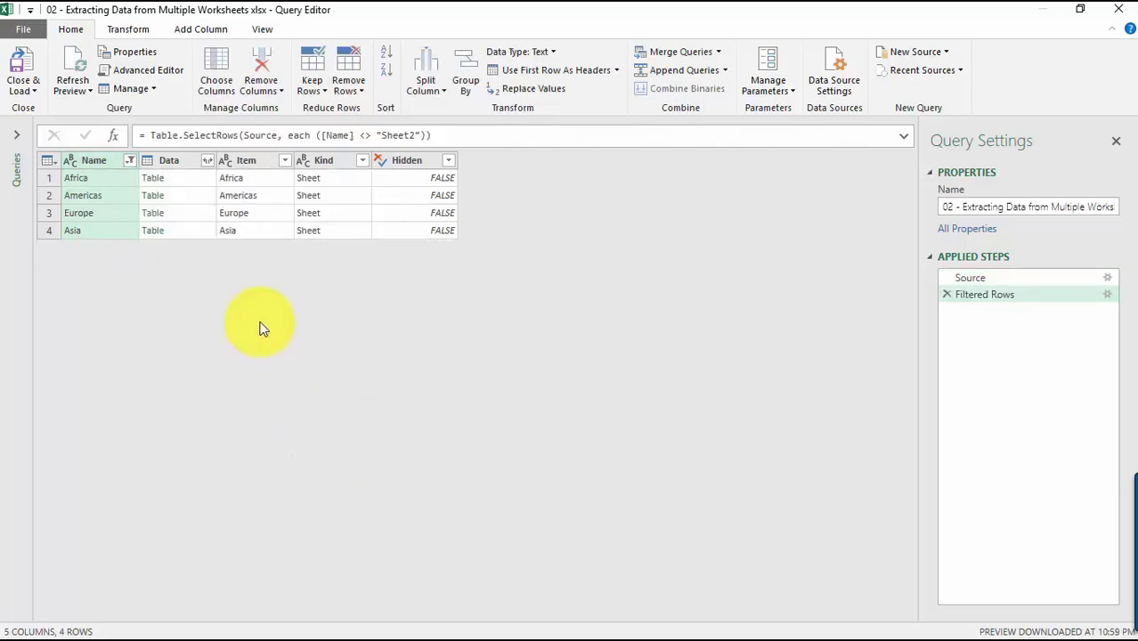
Expand all six columns of the Data column into 28 rows
click(207, 162)
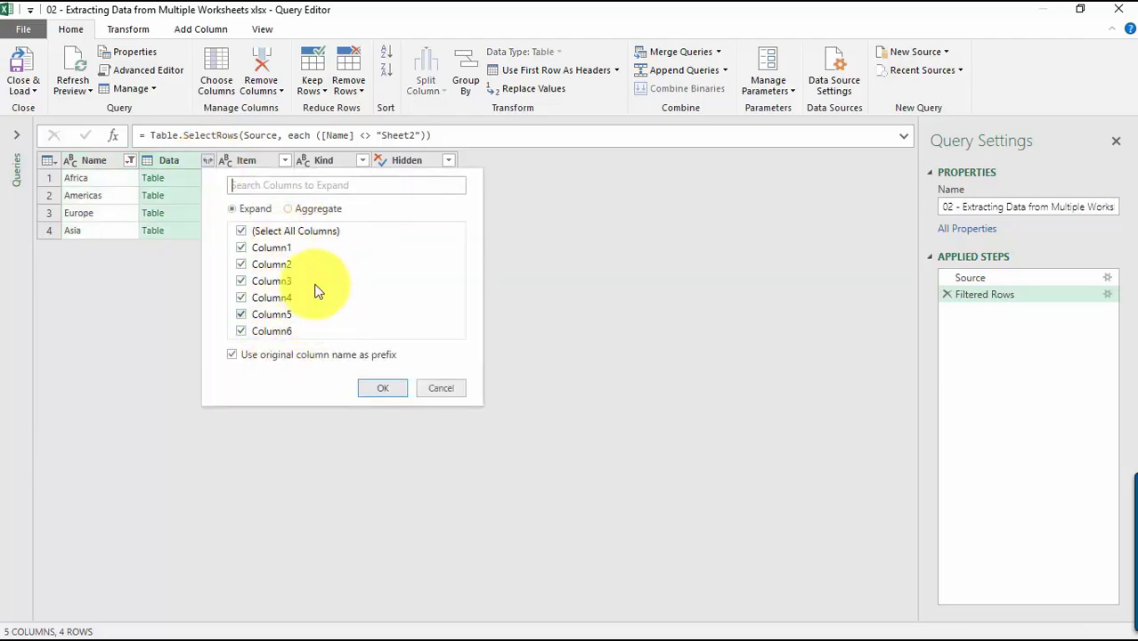
click(393, 392)
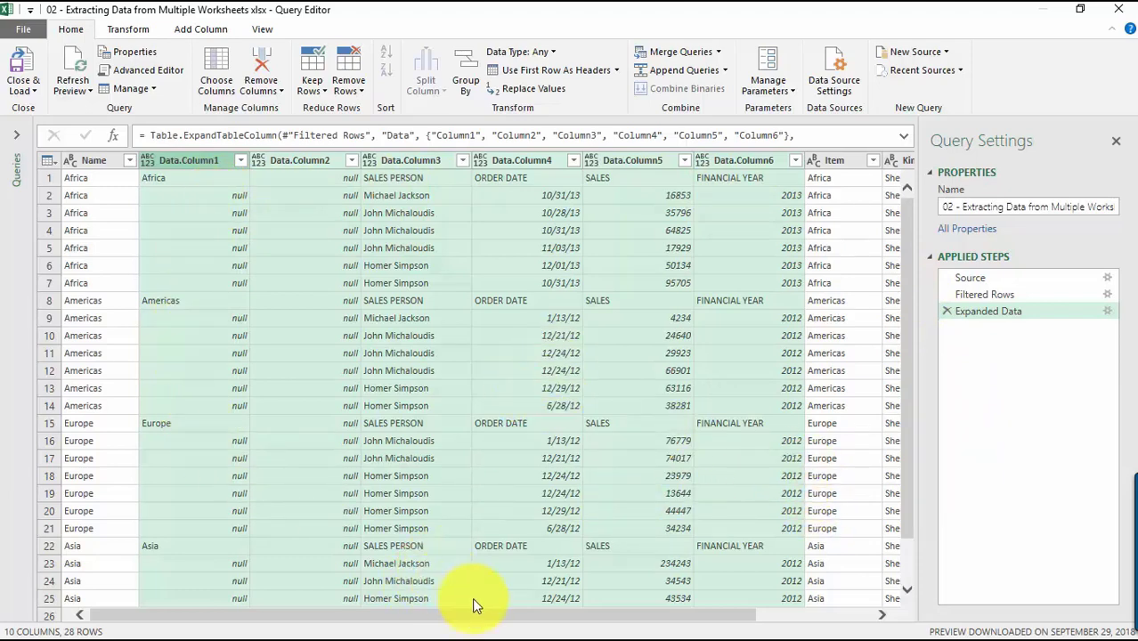
Remove the Item, Kind and Hidden columns
drag(475, 618, 736, 615)
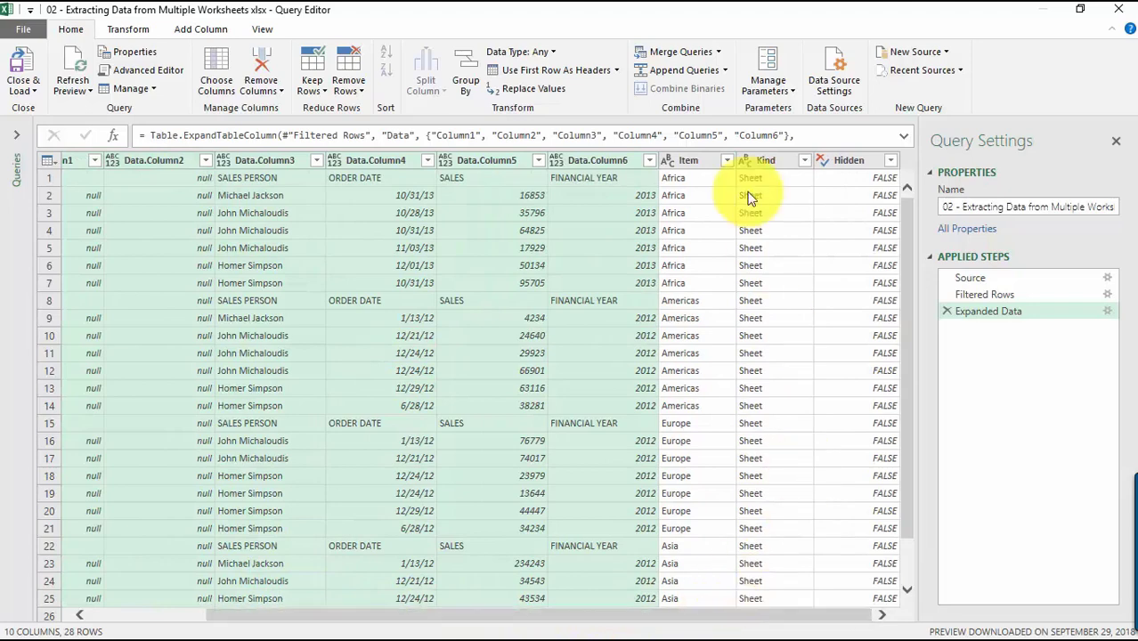
click(699, 162)
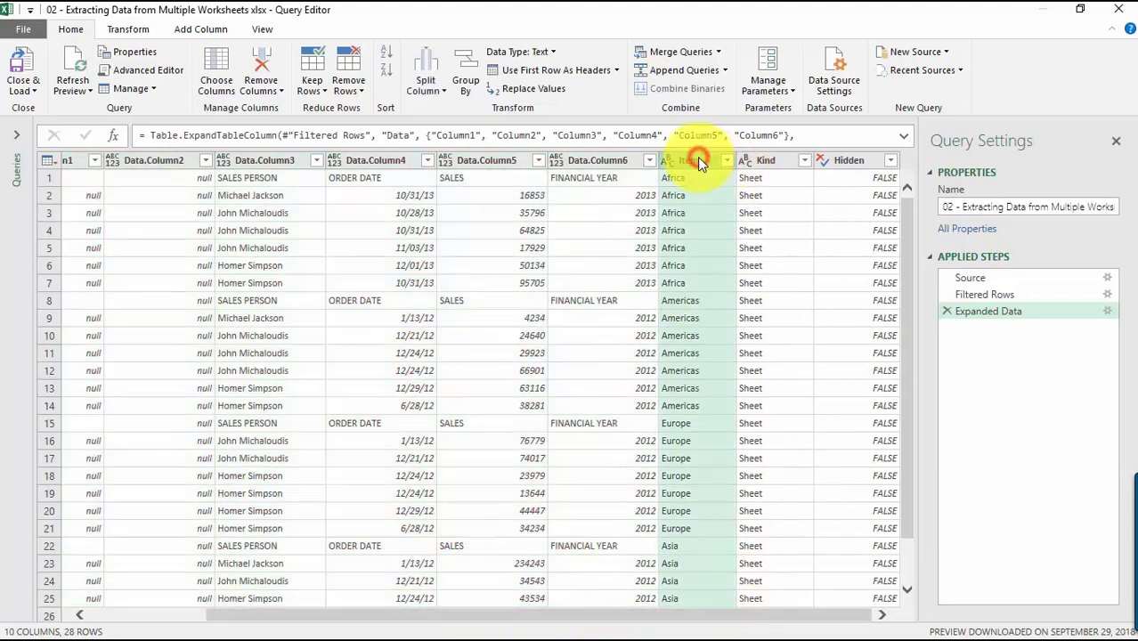
shift+click(864, 162)
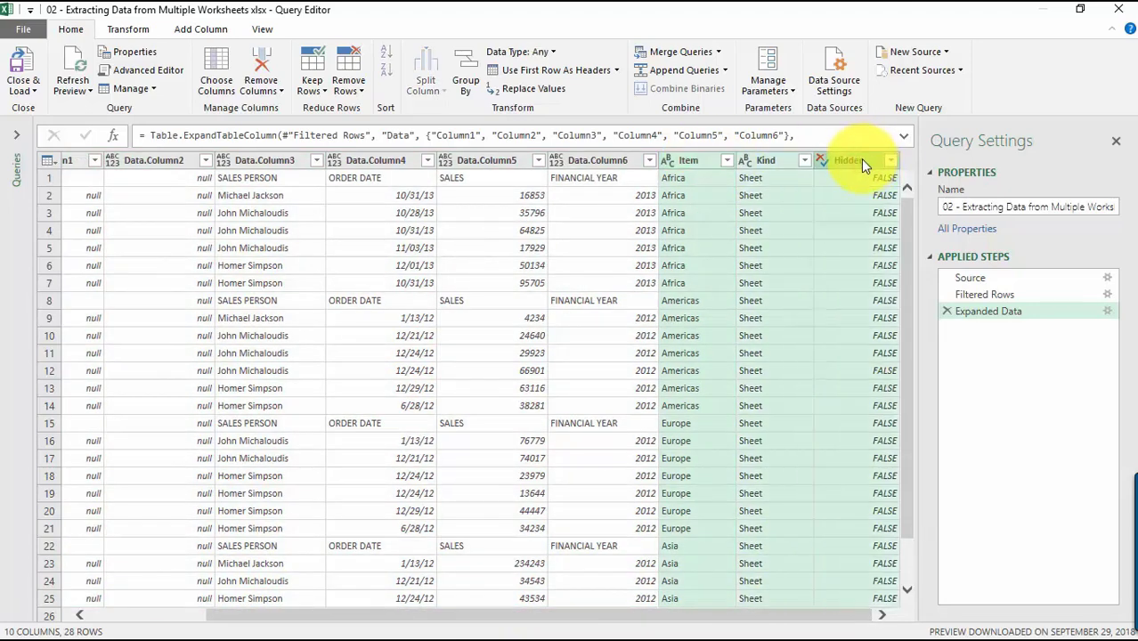
right_click(862, 164)
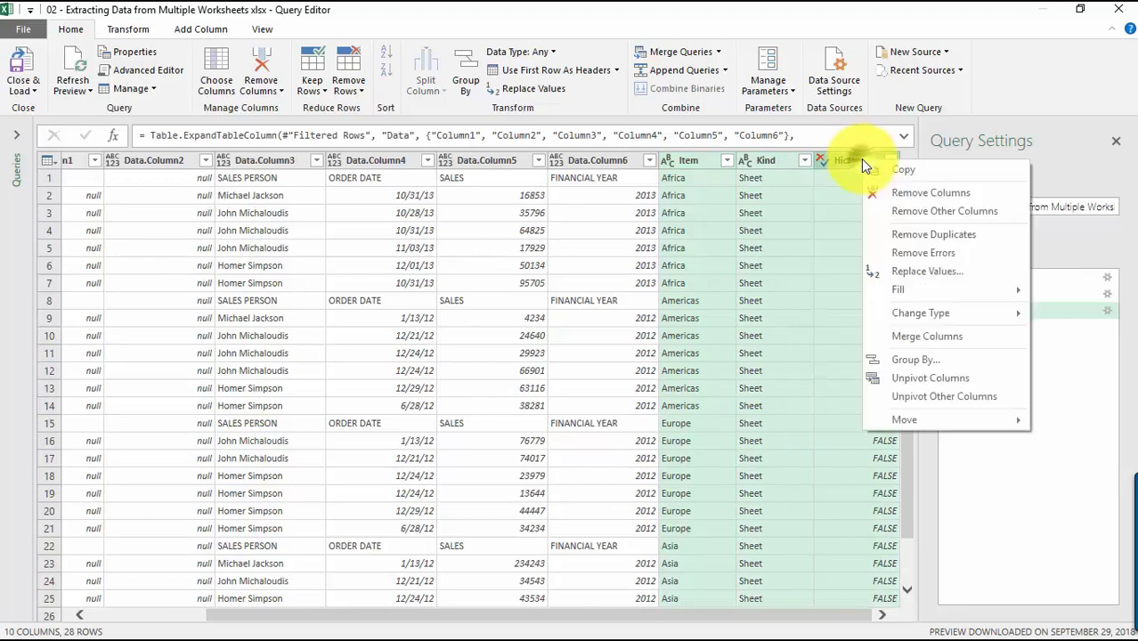
click(933, 194)
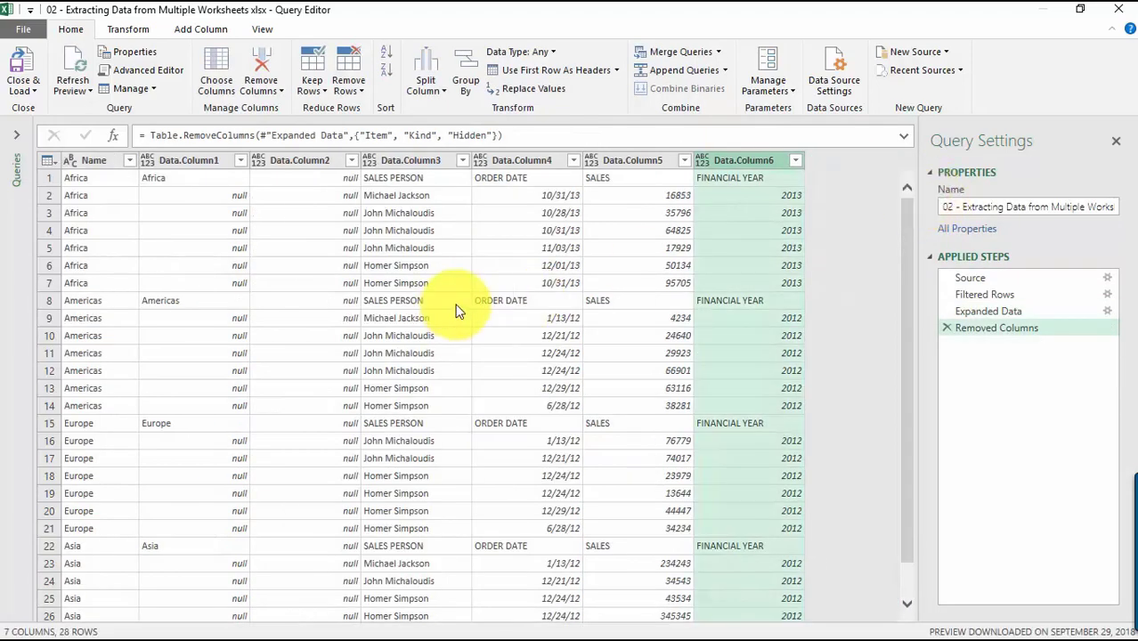
Remove the Data.Column2 and Data.Column1 columns
click(309, 158)
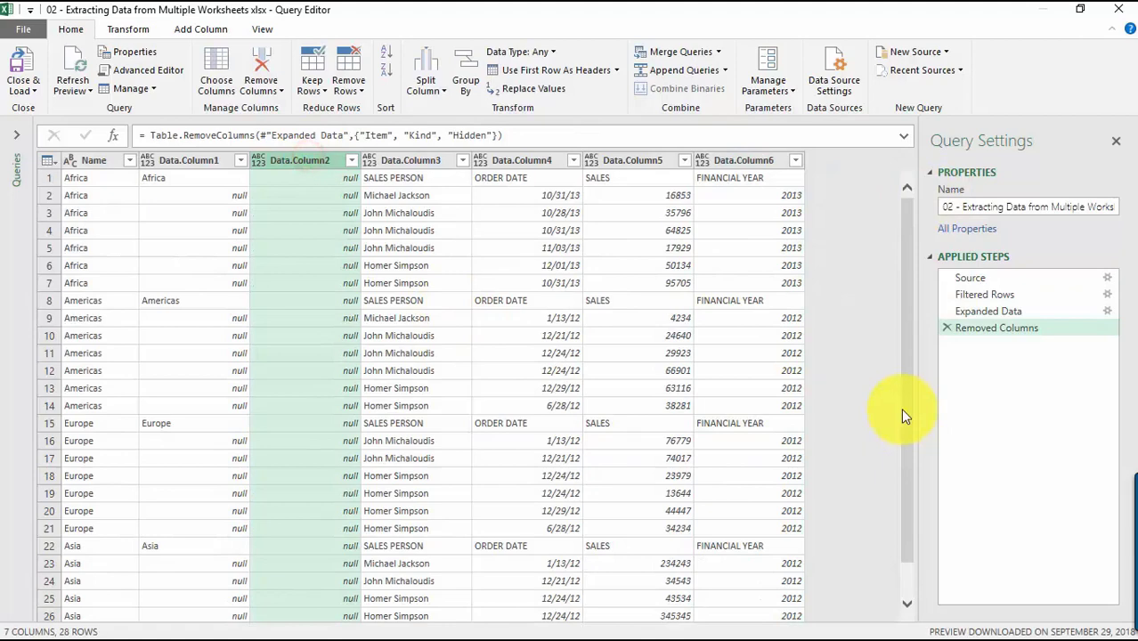
drag(907, 410, 902, 318)
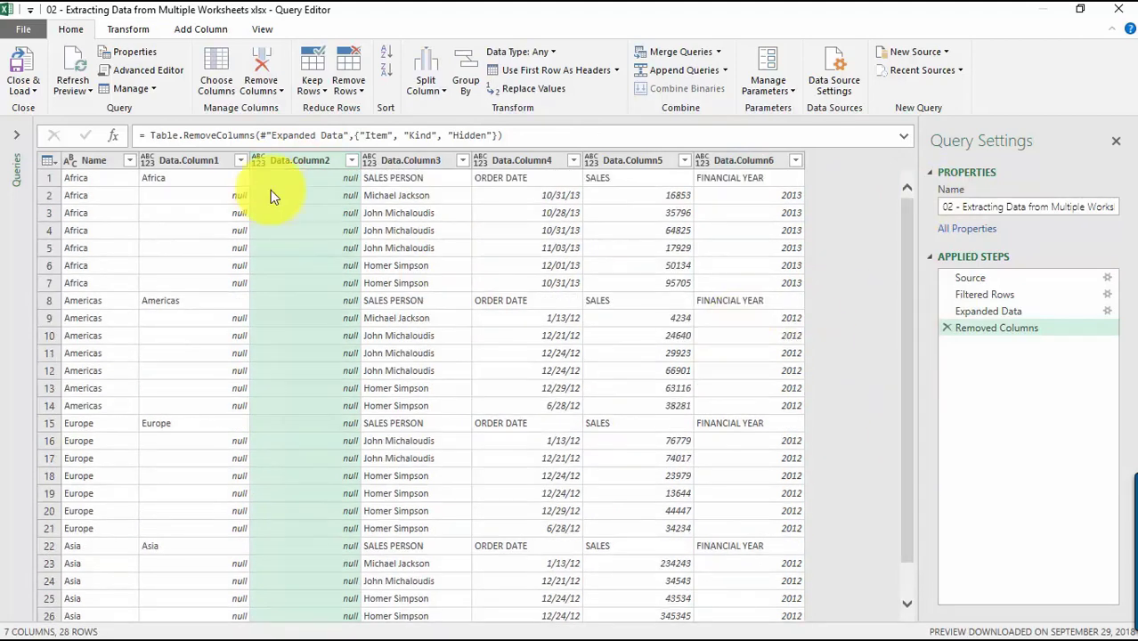
right_click(305, 159)
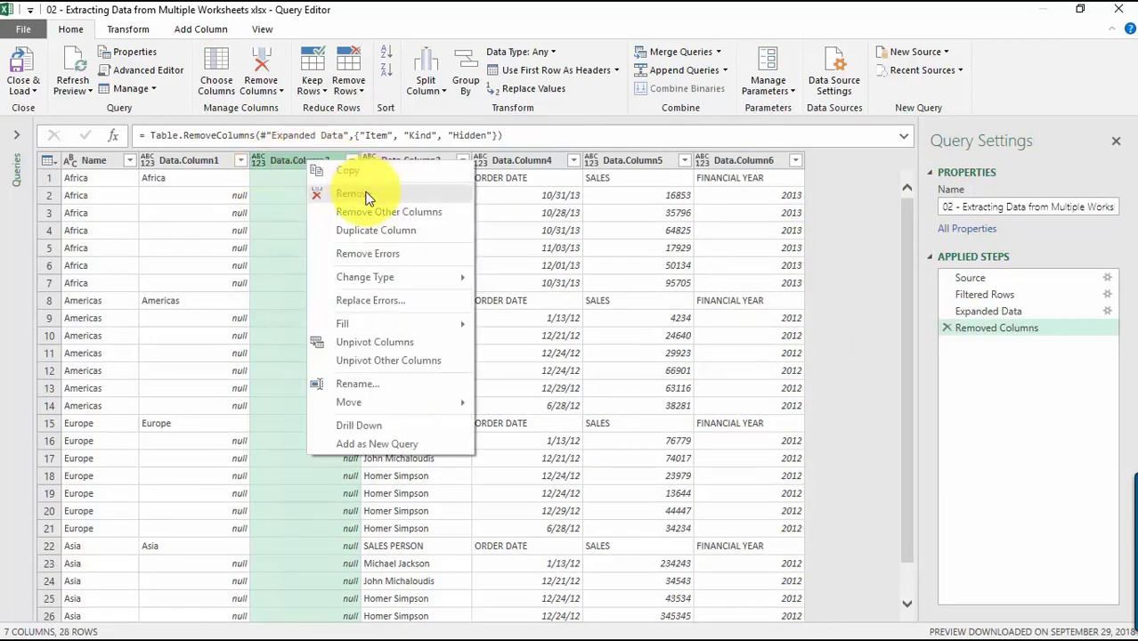
click(366, 193)
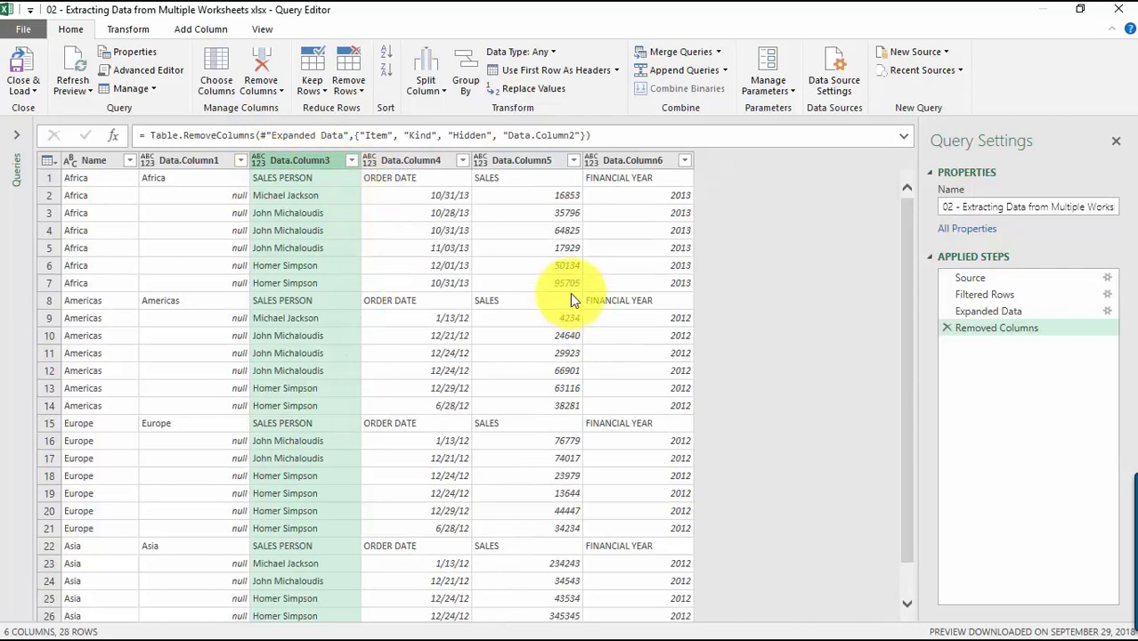
drag(906, 402, 902, 464)
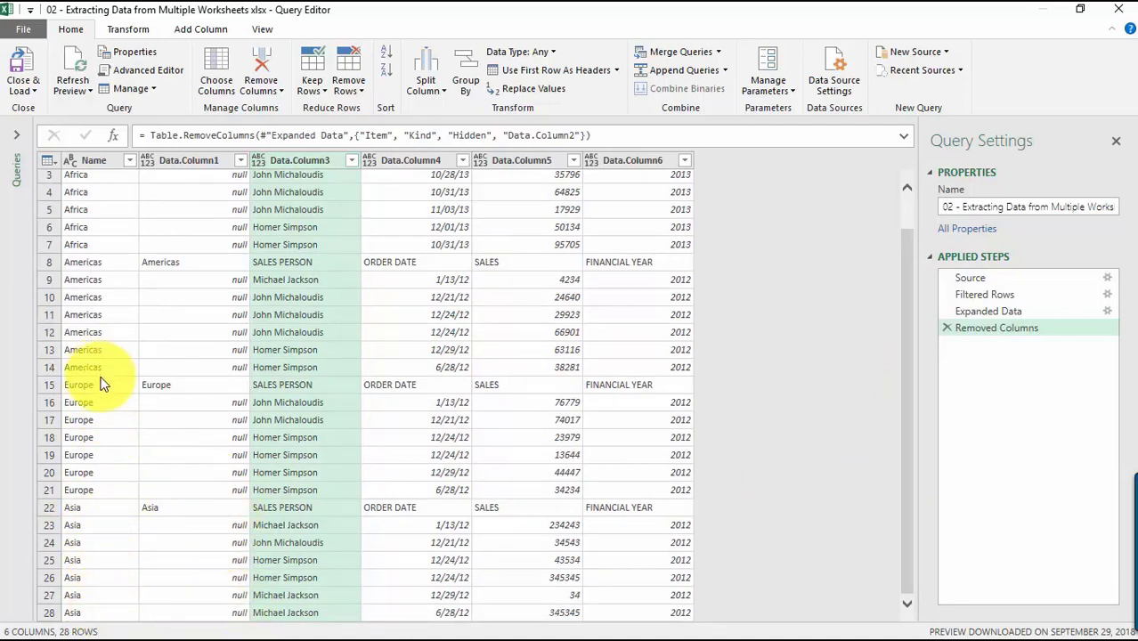
drag(912, 310, 908, 283)
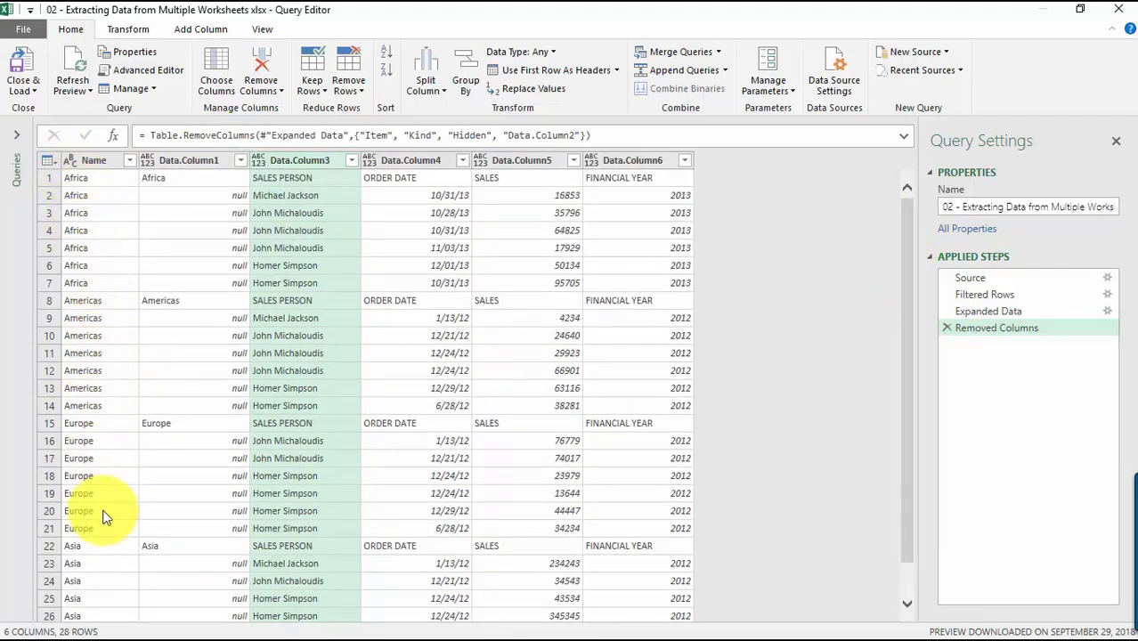
ctrl+click(211, 159)
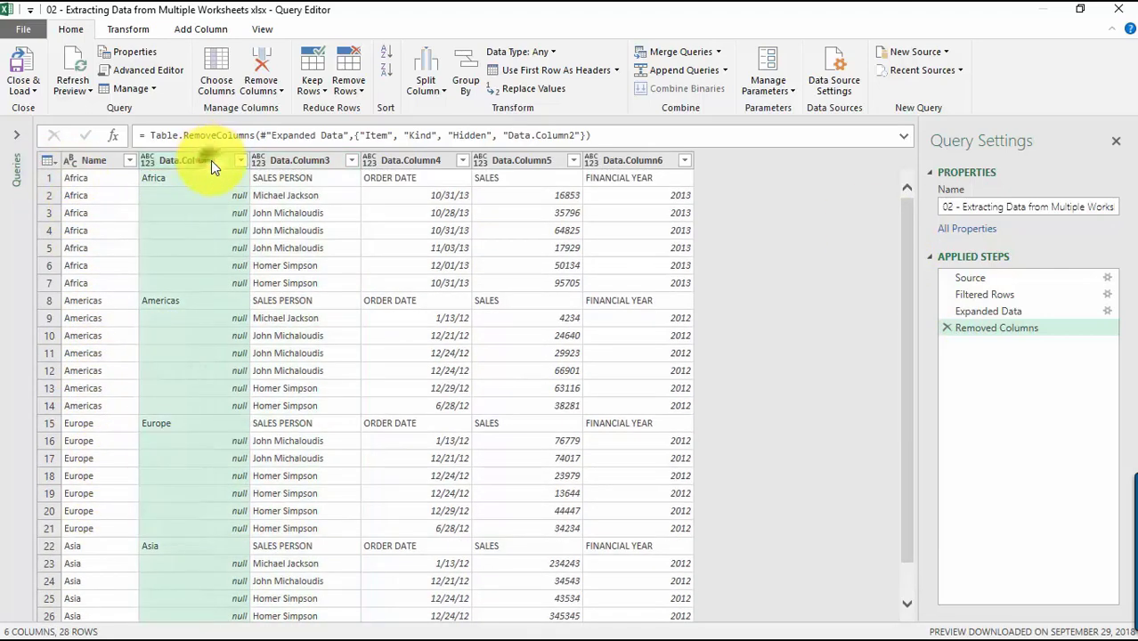
right_click(211, 160)
click(295, 200)
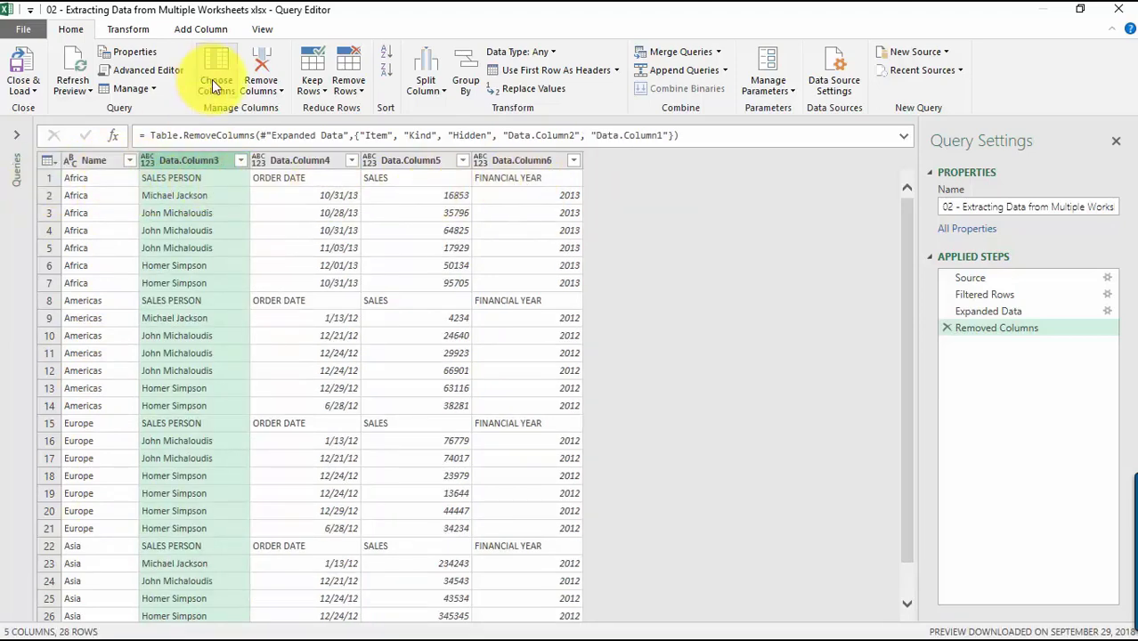
Use the first row as headers and rename the Africa column to SALES REGION
click(569, 70)
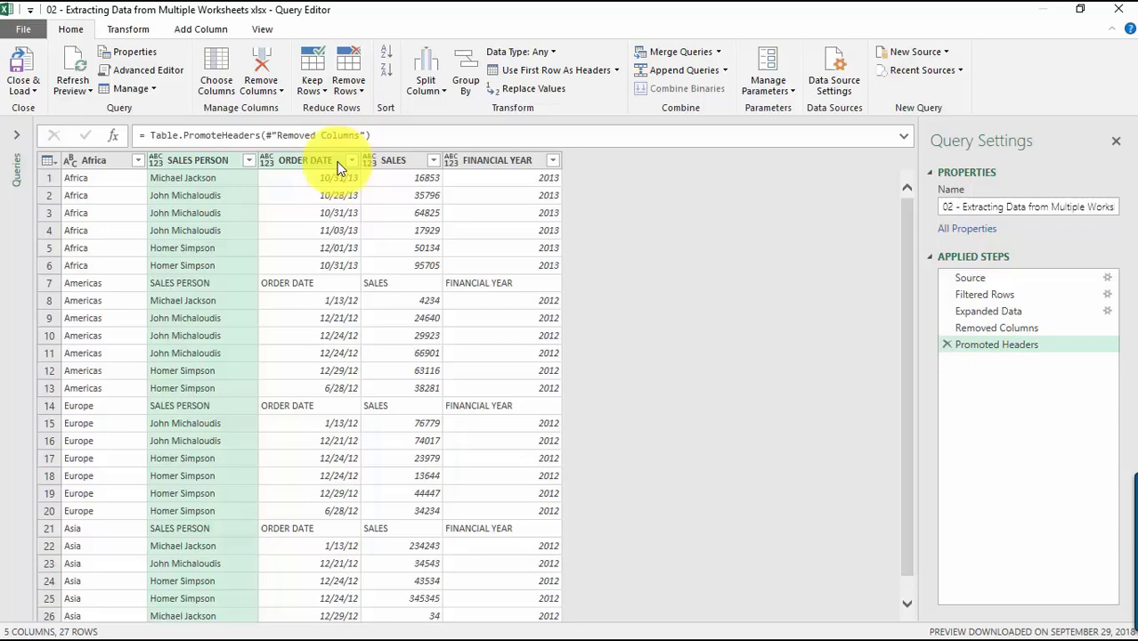
click(101, 163)
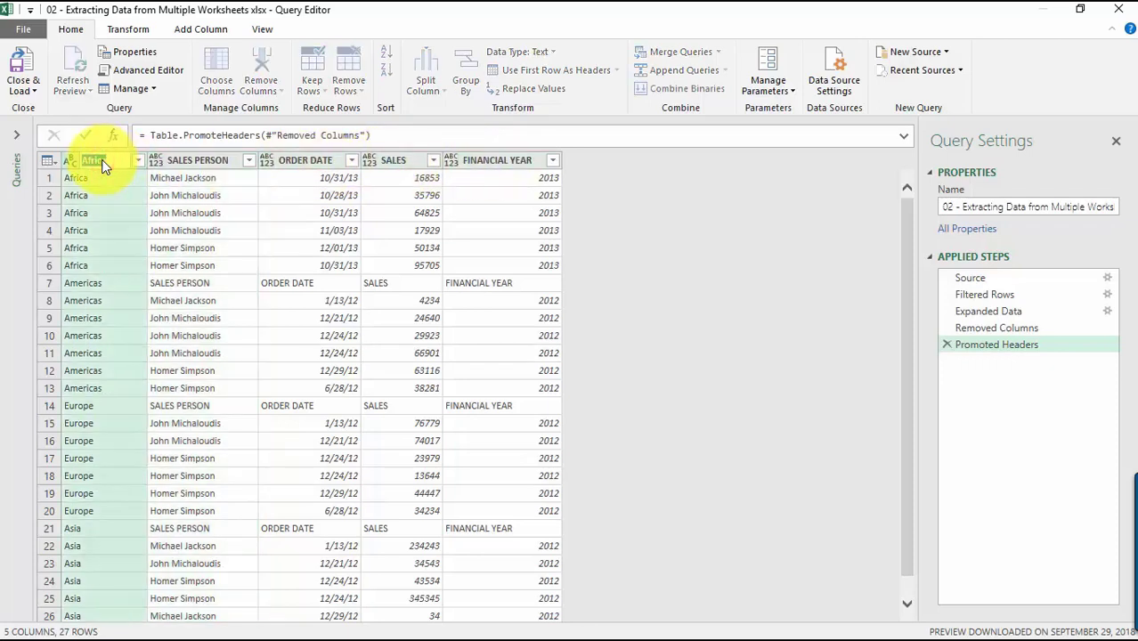
text(SALE)
click(348, 206)
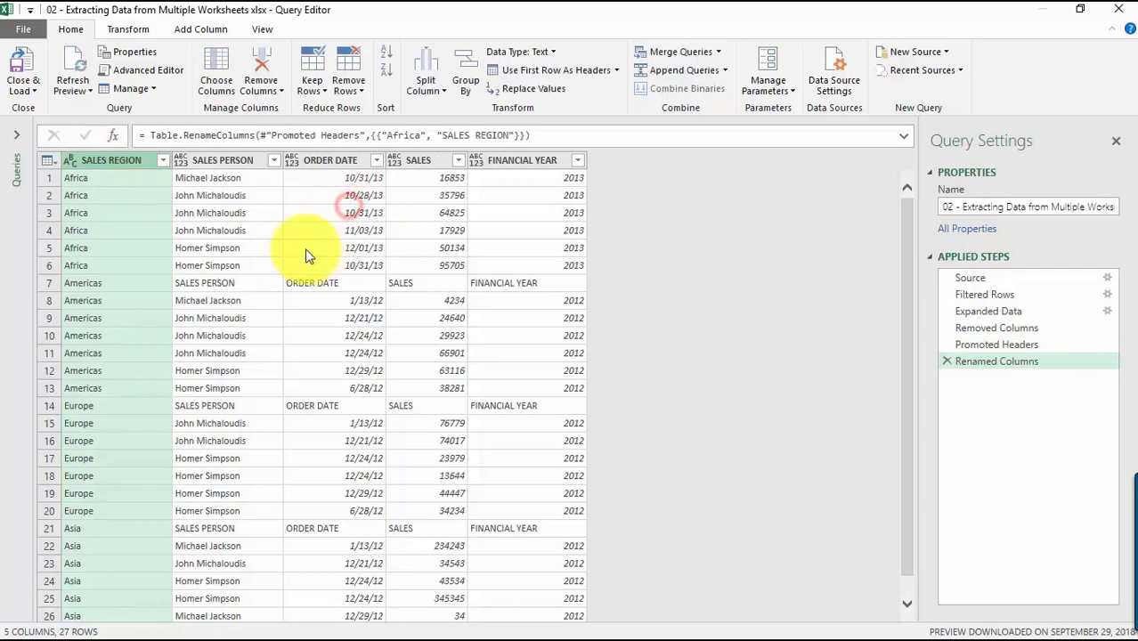
click(330, 279)
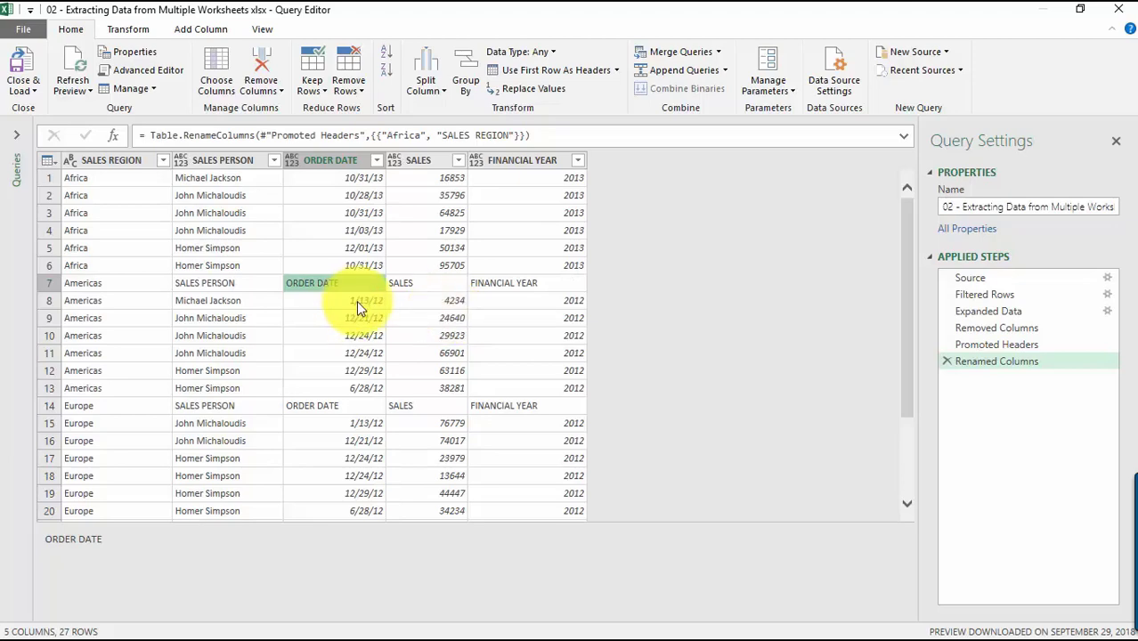
Filter out the repeated 'ORDER DATE' header values from ORDER DATE, leaving 24 rows
scroll(356, 300, down, 3)
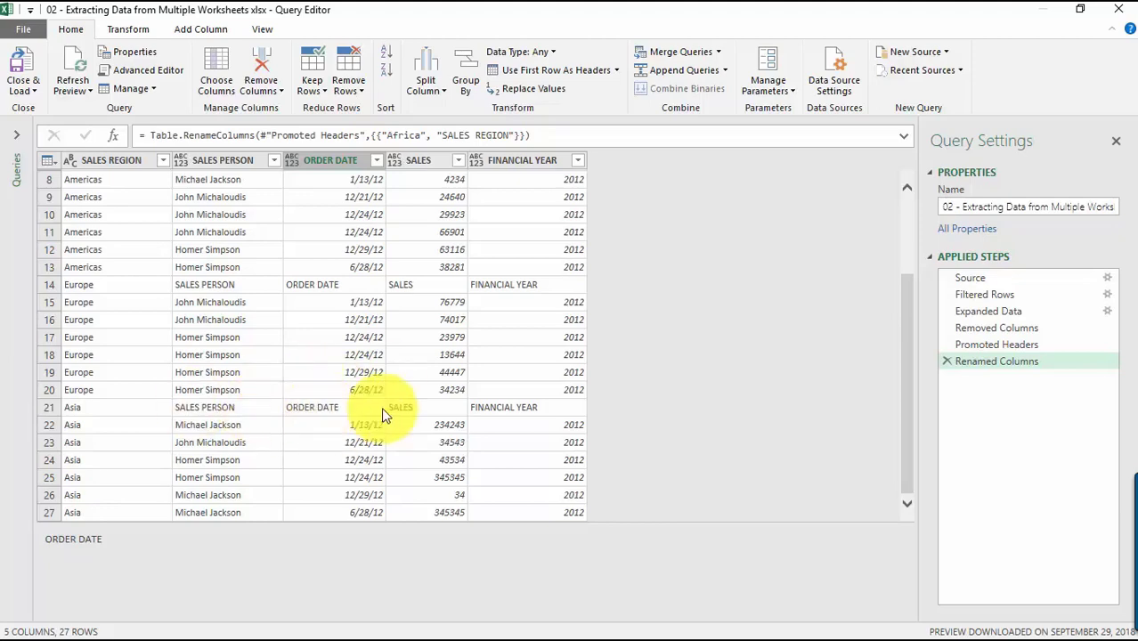
scroll(426, 404, up, 3)
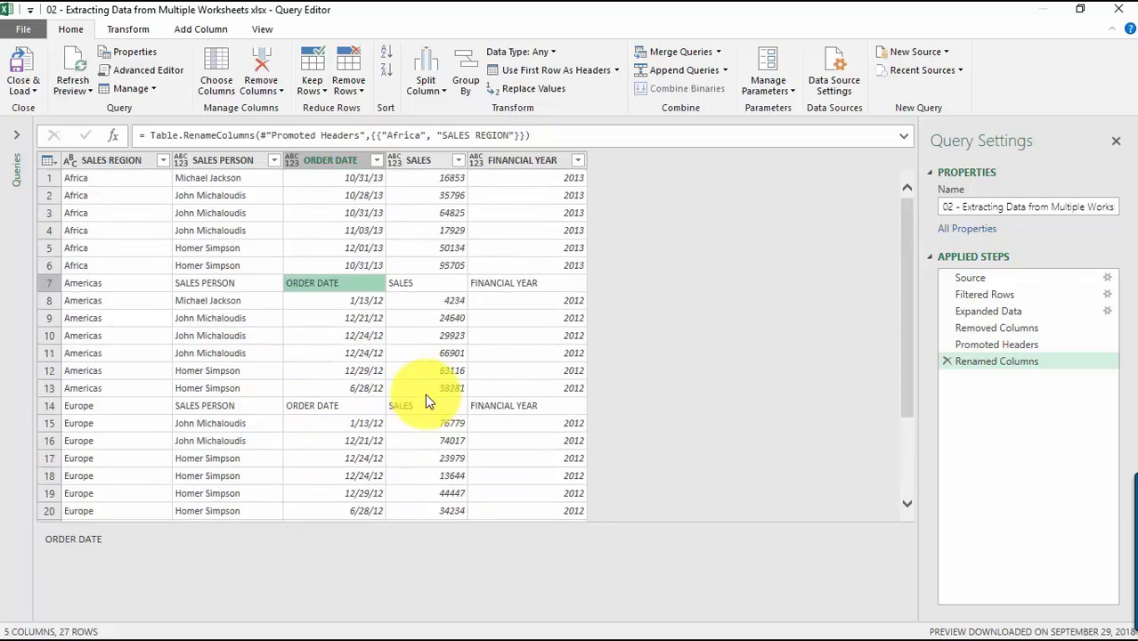
click(377, 162)
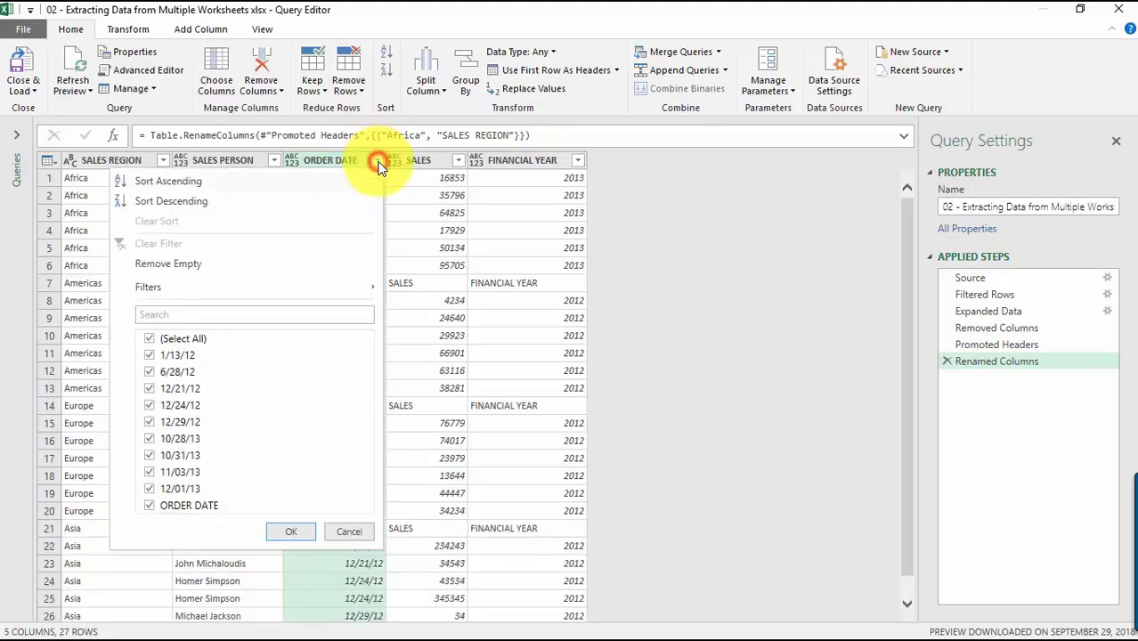
click(151, 506)
click(289, 532)
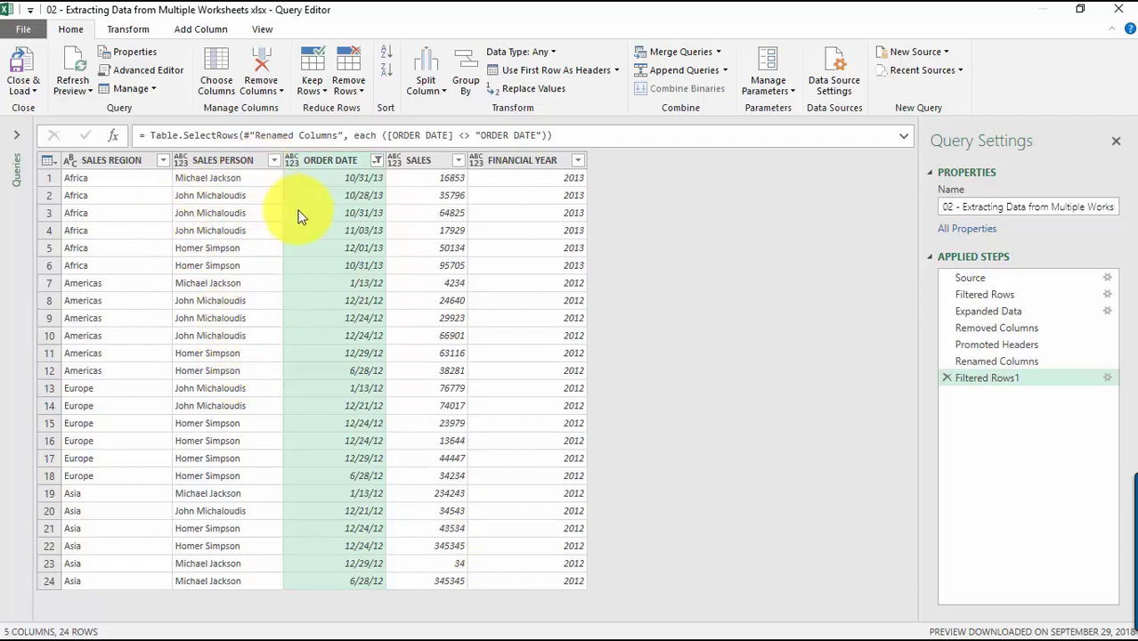
Close & Load the query as a 24-row table on Sheet2 and select a cell in it
click(22, 66)
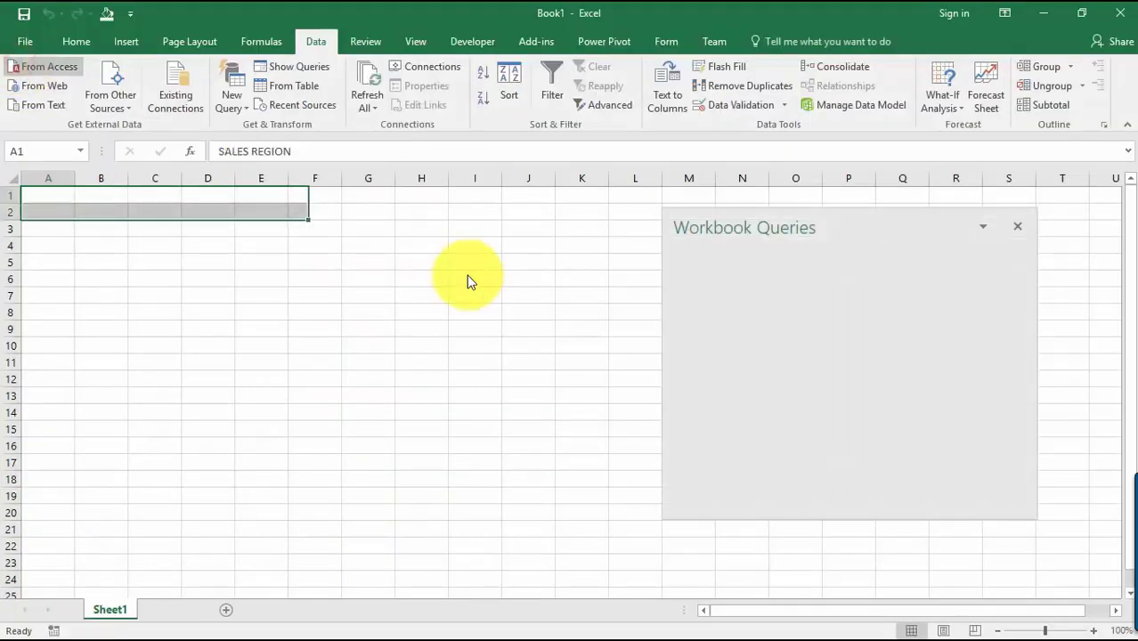
click(488, 257)
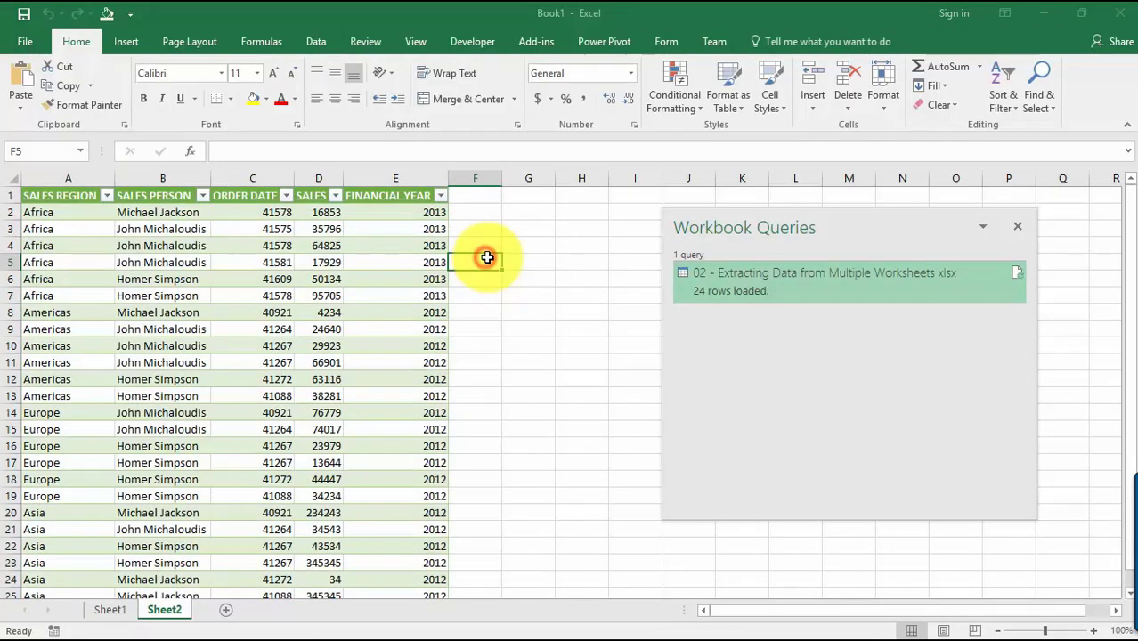
click(490, 342)
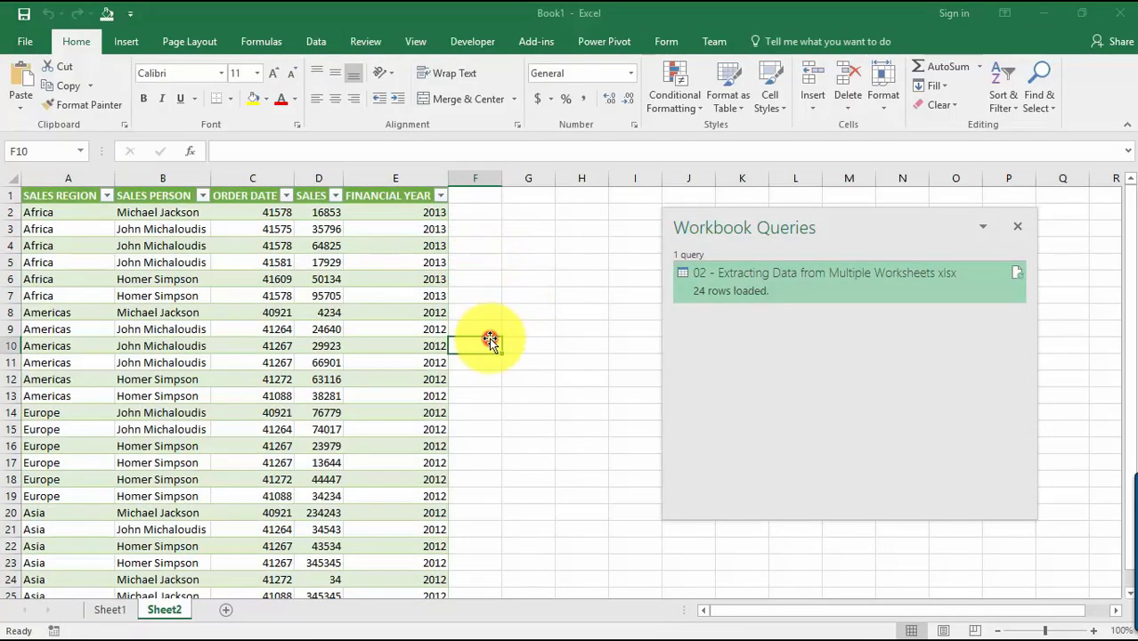
drag(1126, 299, 1111, 253)
click(353, 346)
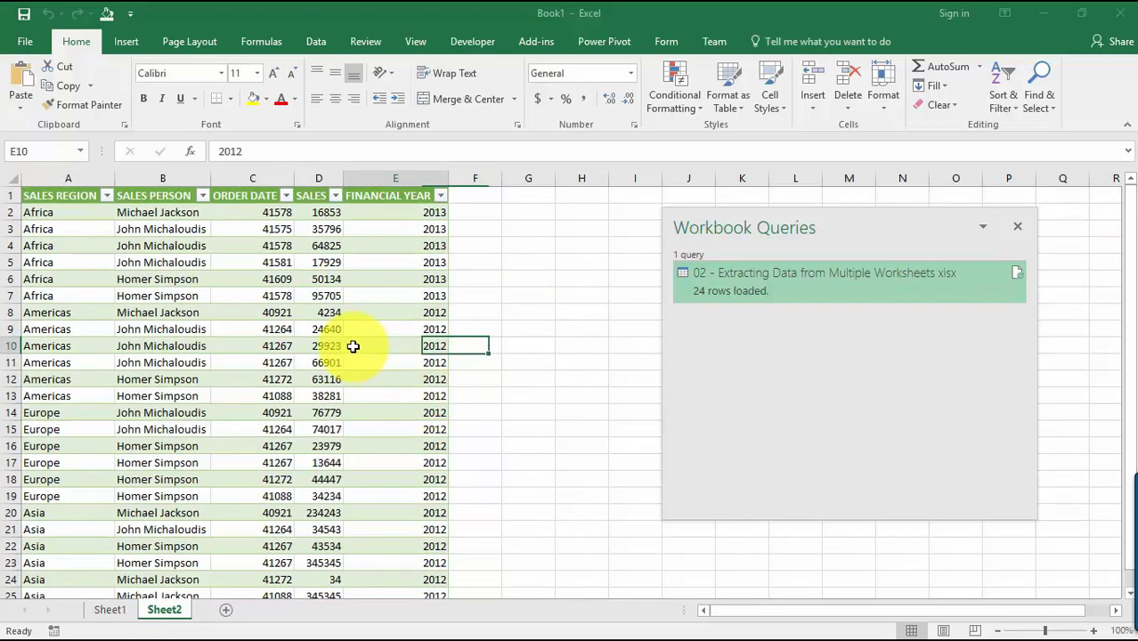
Insert a PivotTable from the table onto a new worksheet, Sheet3
click(125, 41)
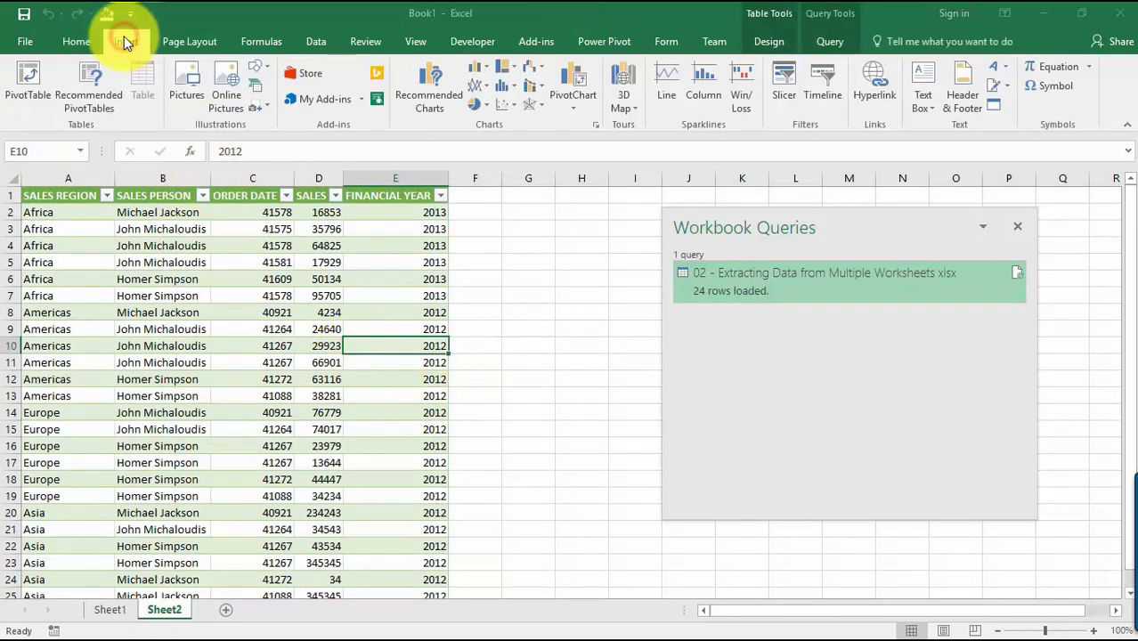
click(31, 85)
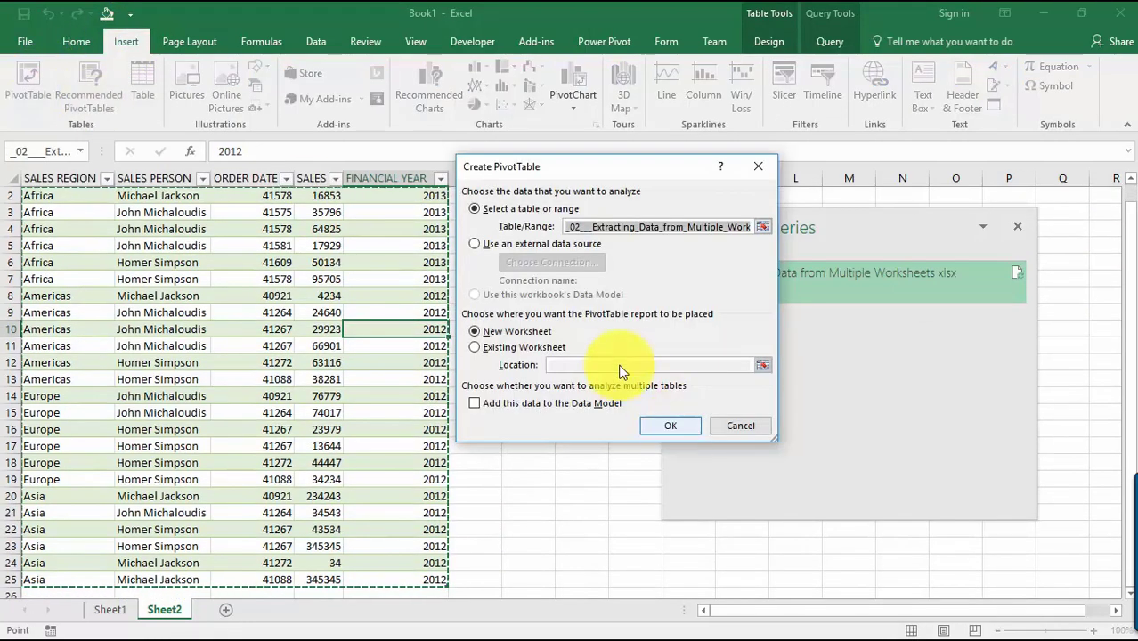
click(671, 426)
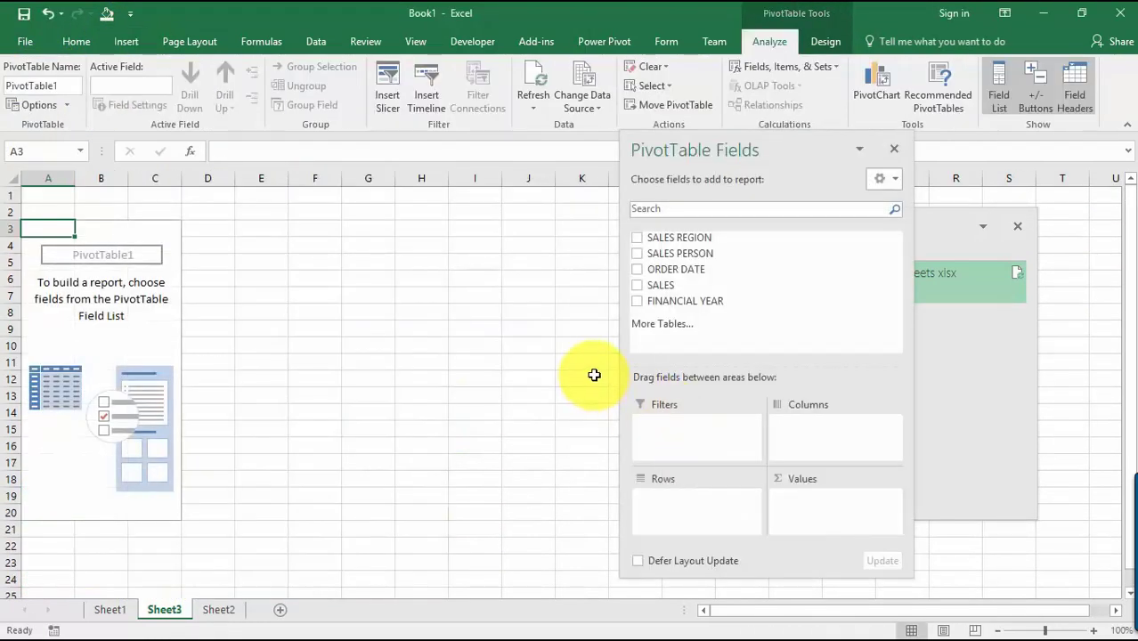
Sum SALES by SALES REGION in the PivotTable (grand total 1778481), then return to Sheet2
drag(695, 237, 675, 499)
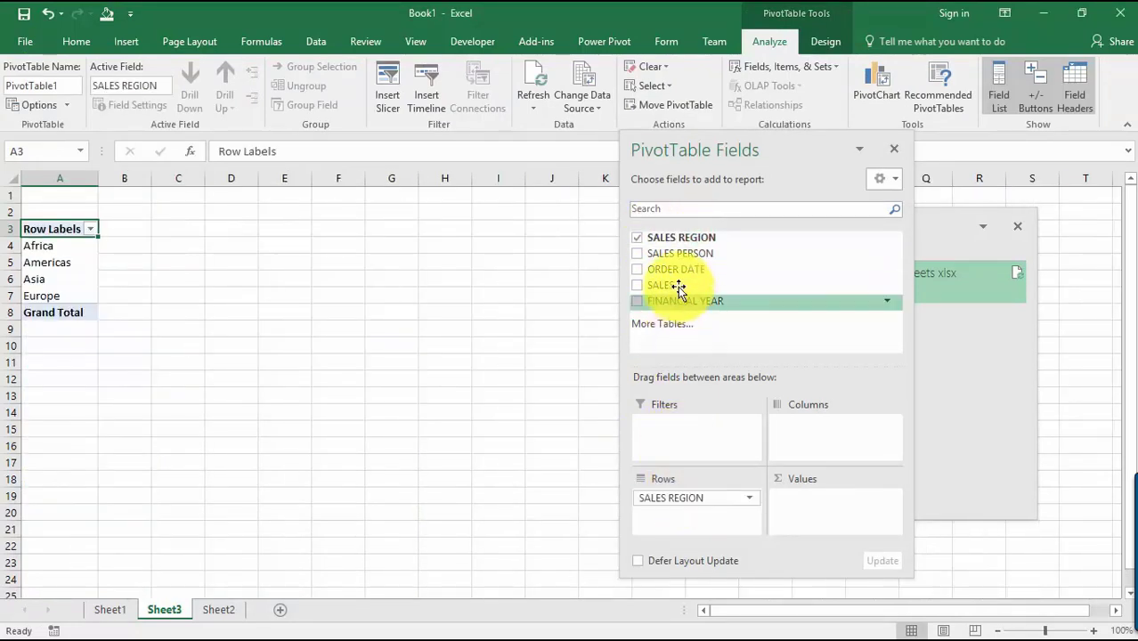
drag(669, 286, 812, 506)
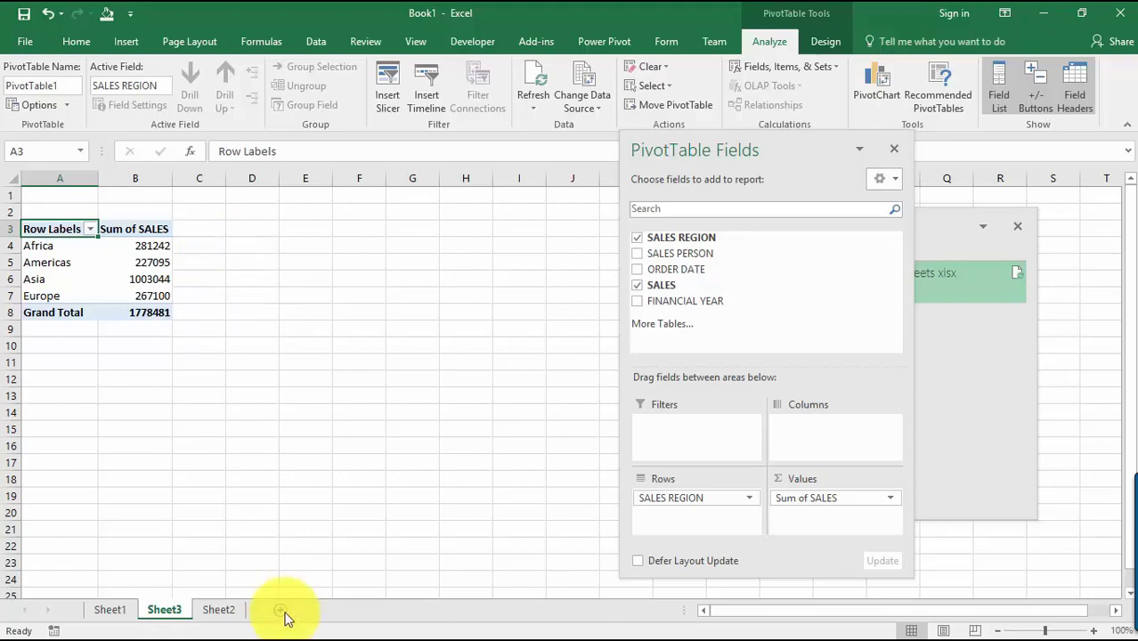
click(223, 611)
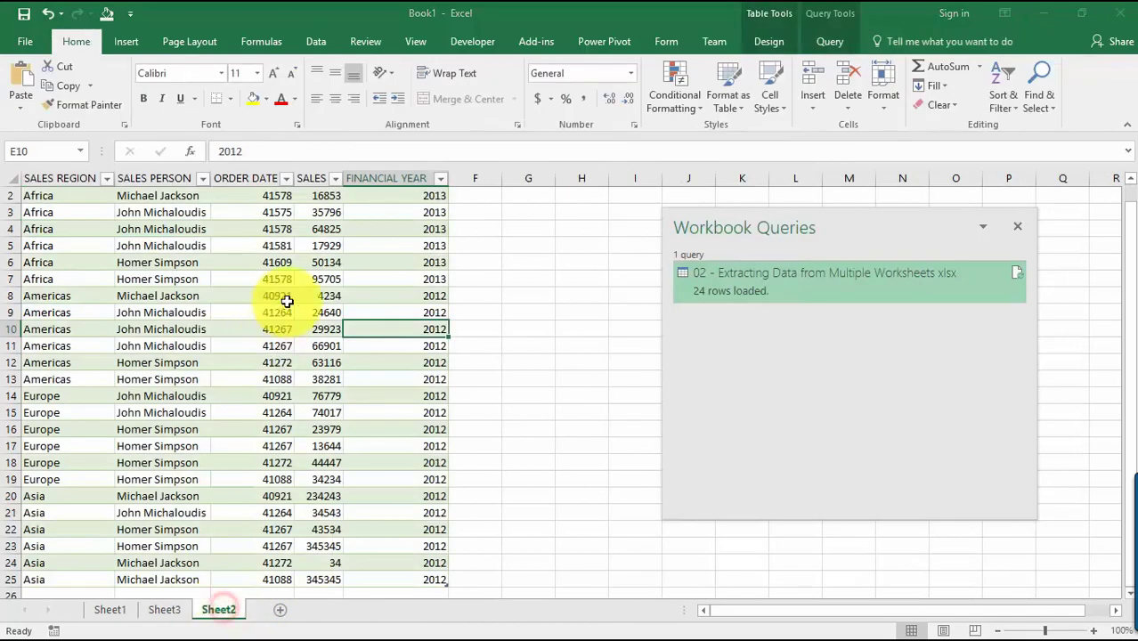